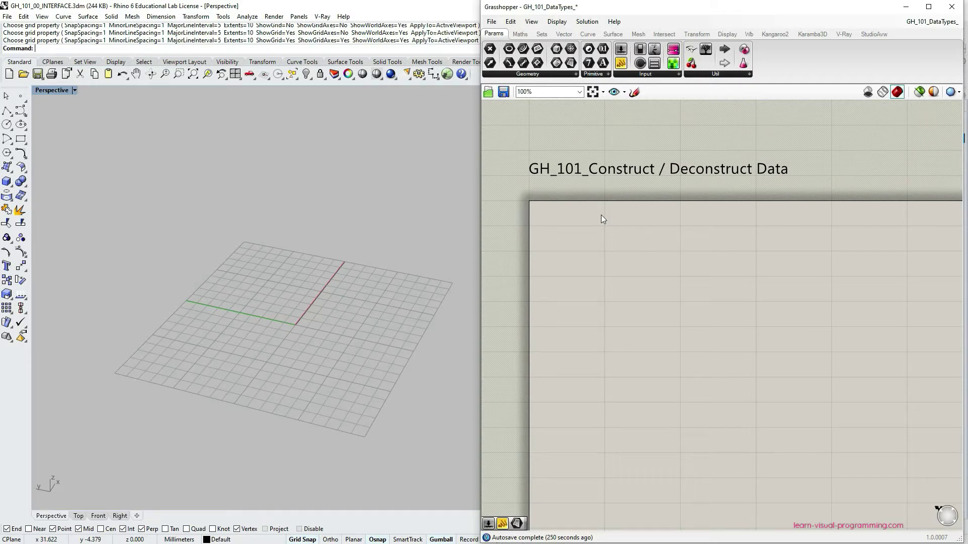
# - Place a Construct Point component in the empty grey group, with a Number Slider ahead of its inputs
pyautogui.click(564, 35)
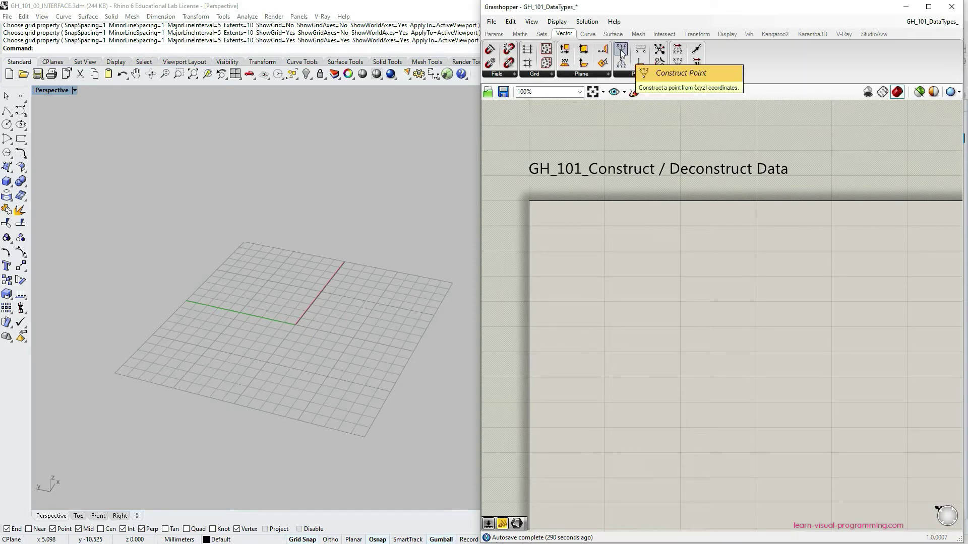
pyautogui.moveTo(621, 50); pyautogui.dragTo(683, 288)
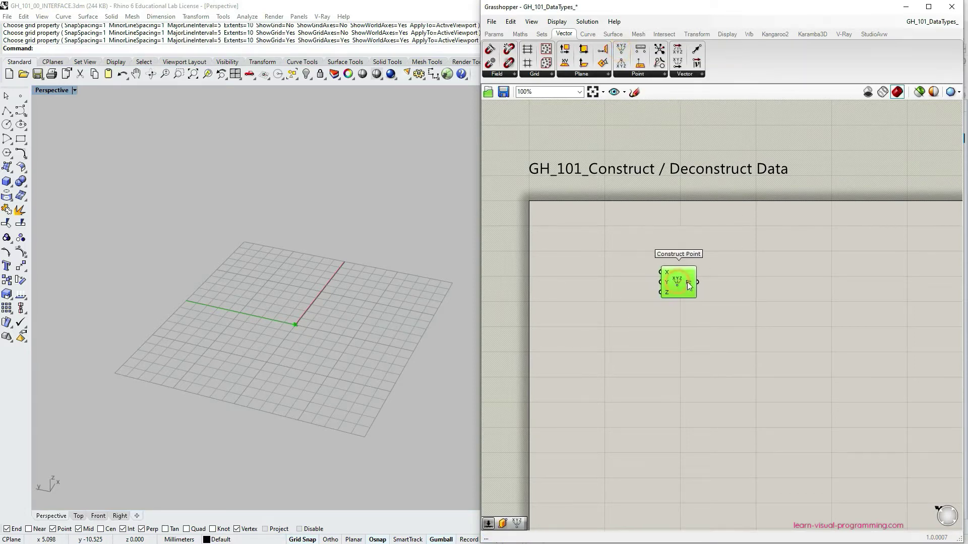
pyautogui.click(493, 34)
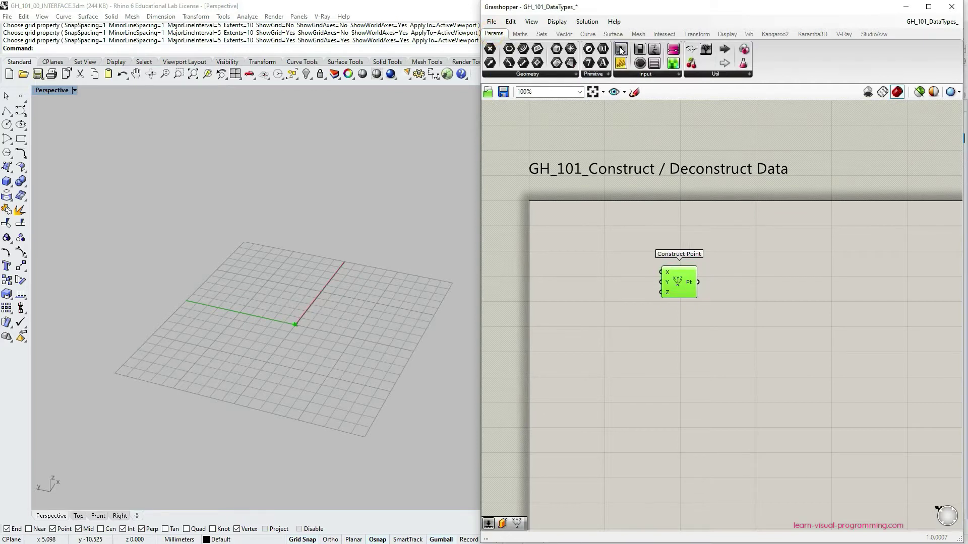
pyautogui.moveTo(621, 49); pyautogui.dragTo(574, 279)
# - Configure the number slider for integer rounding with a minimum of -10 and a maximum of 10
pyautogui.doubleClick(556, 275)
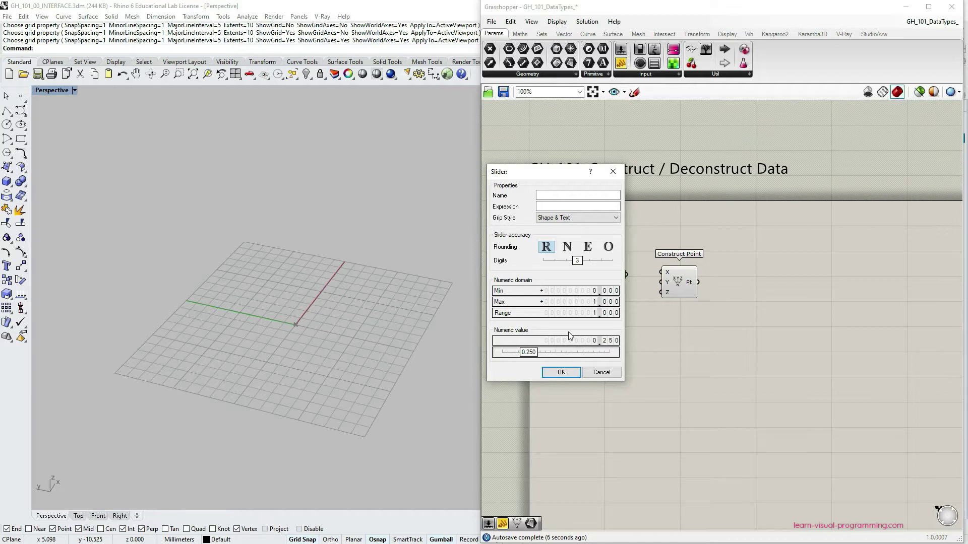
pyautogui.click(565, 249)
pyautogui.doubleClick(609, 292)
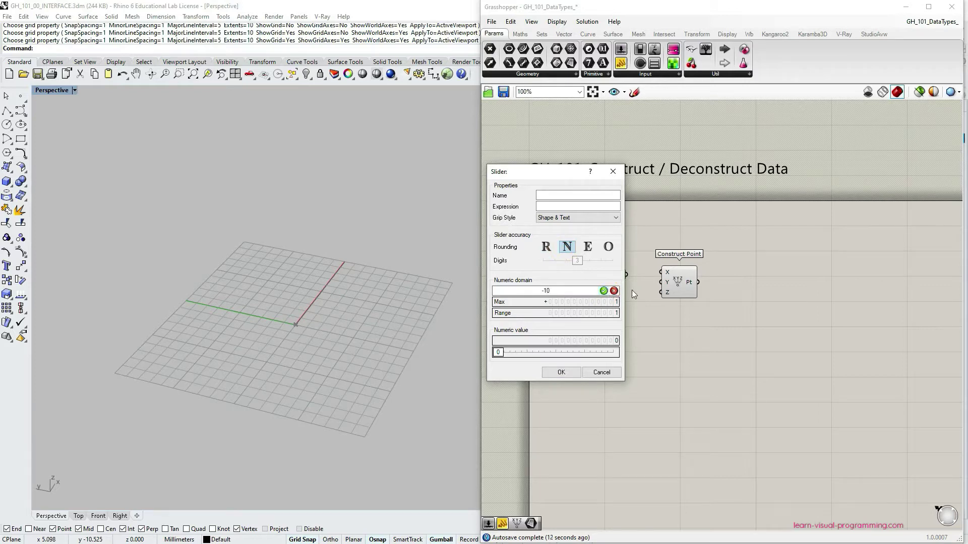
pyautogui.click(603, 291)
pyautogui.doubleClick(609, 303)
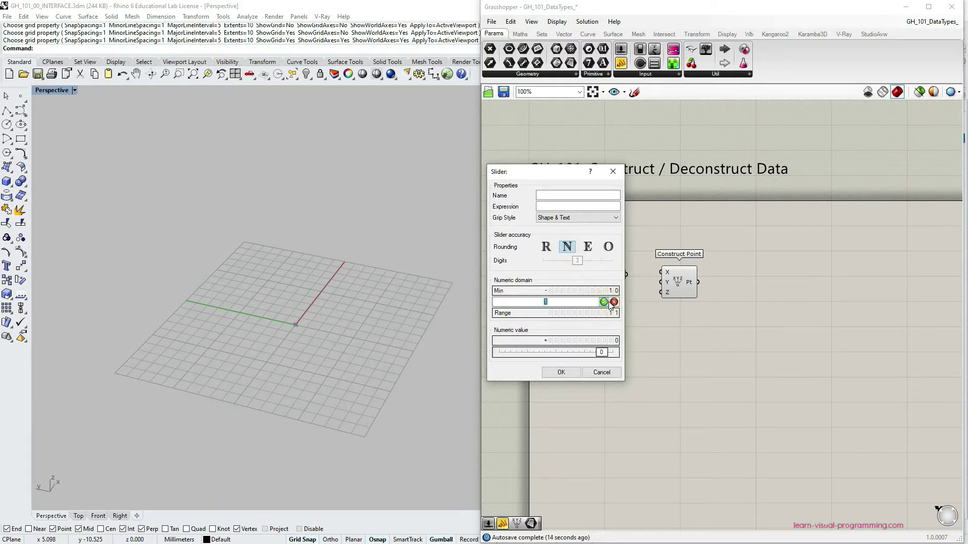
pyautogui.write('10')
pyautogui.click(603, 302)
pyautogui.click(559, 372)
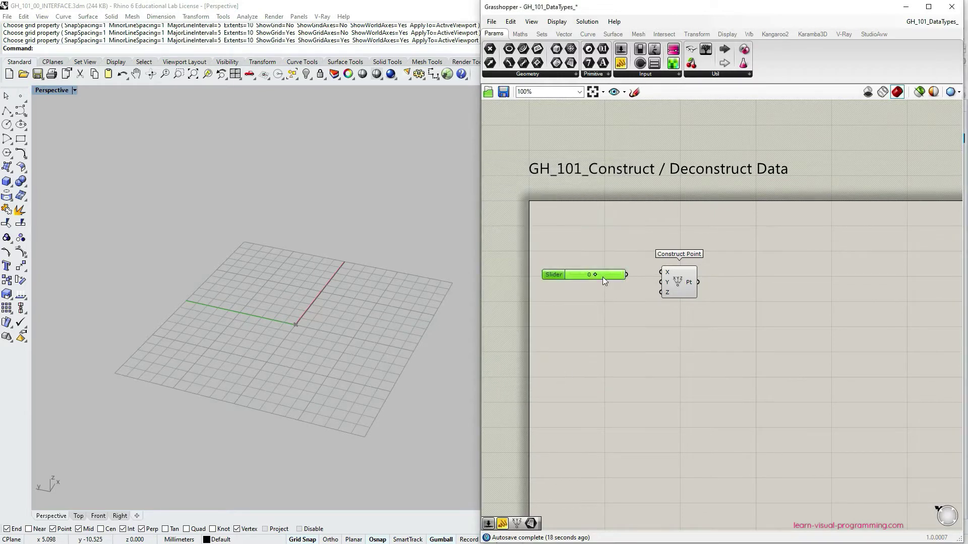
# - Connect the slider to the X, Y and Z inputs of Construct Point and set its value to 2
pyautogui.moveTo(603, 277); pyautogui.dragTo(621, 292)
pyautogui.click(676, 283)
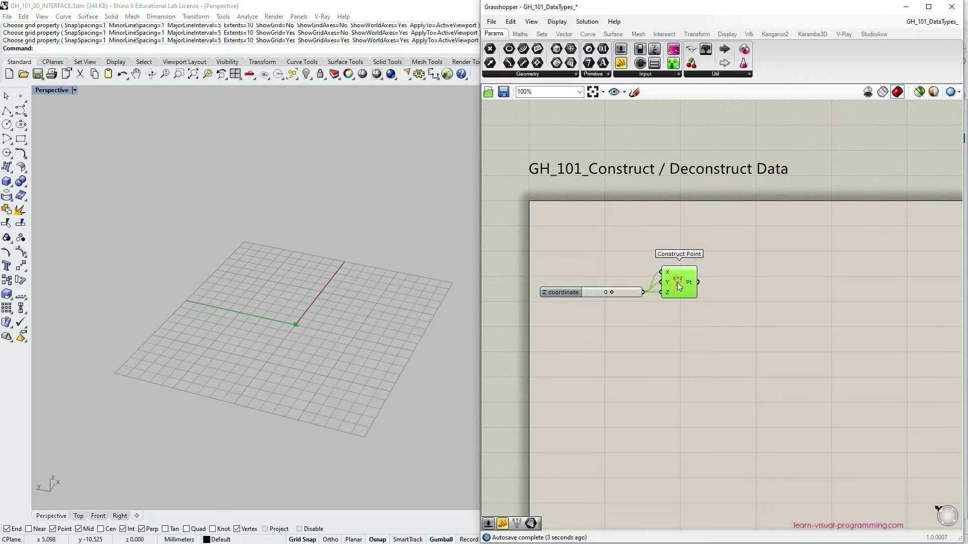
pyautogui.moveTo(610, 293); pyautogui.dragTo(617, 290)
pyautogui.click(708, 313)
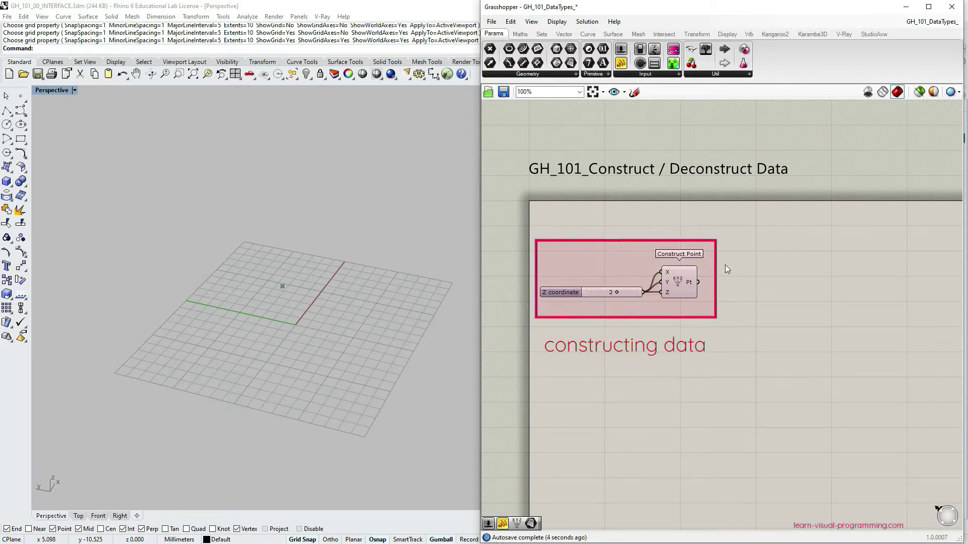
pyautogui.click(681, 289)
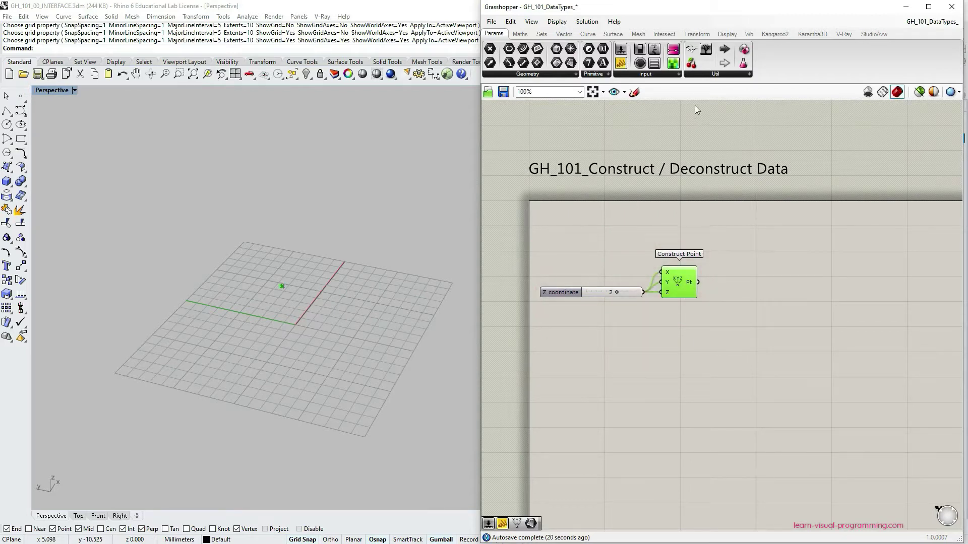
pyautogui.click(765, 268)
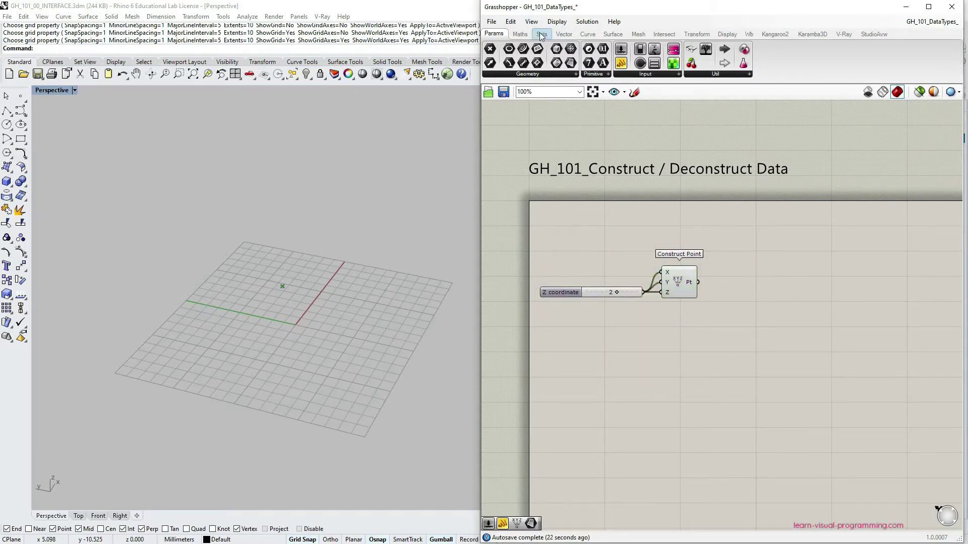
# - Add a Deconstruct component fed by the Construct Point output, and set the coordinate slider to 4
pyautogui.click(564, 33)
pyautogui.moveTo(623, 63); pyautogui.dragTo(690, 372)
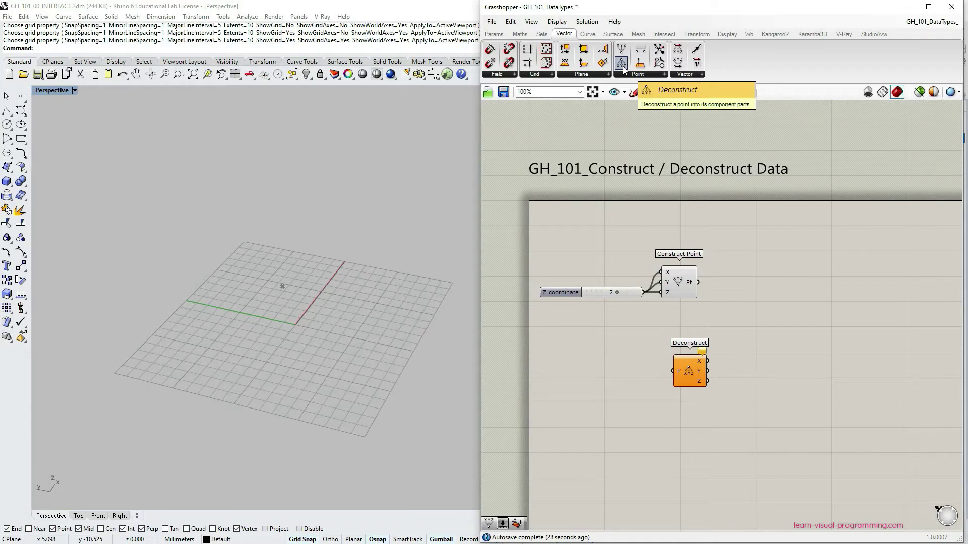
pyautogui.moveTo(685, 371); pyautogui.dragTo(745, 286)
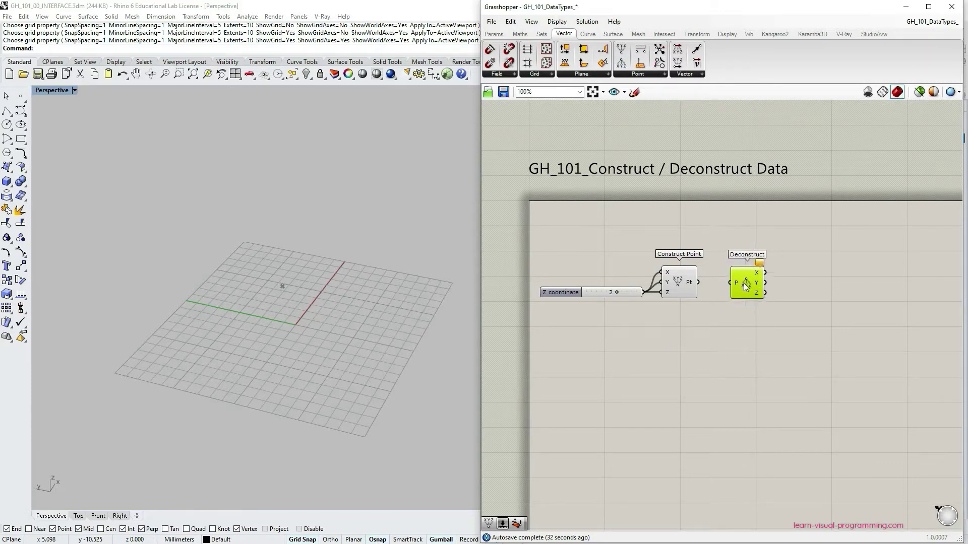
pyautogui.moveTo(775, 288); pyautogui.dragTo(771, 296, button='right')
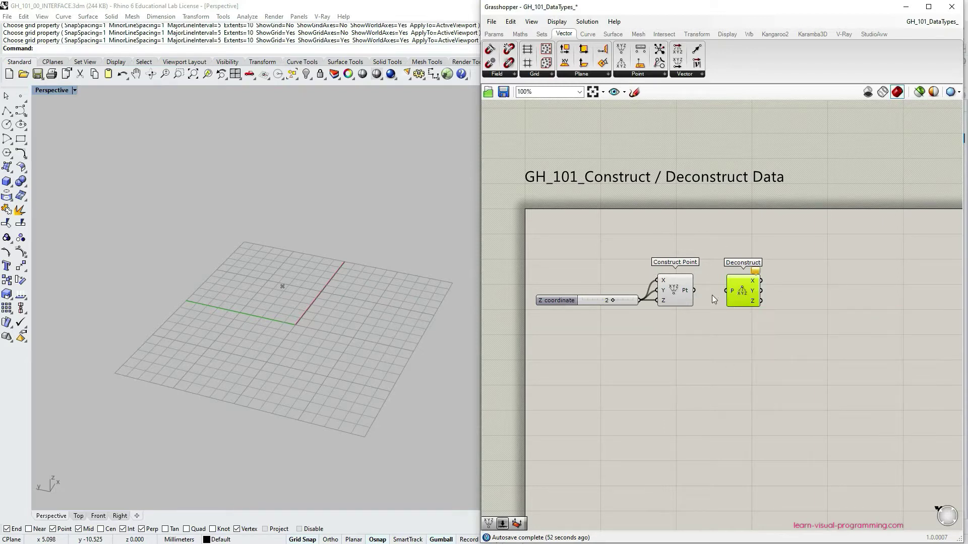
pyautogui.moveTo(694, 291); pyautogui.dragTo(739, 294)
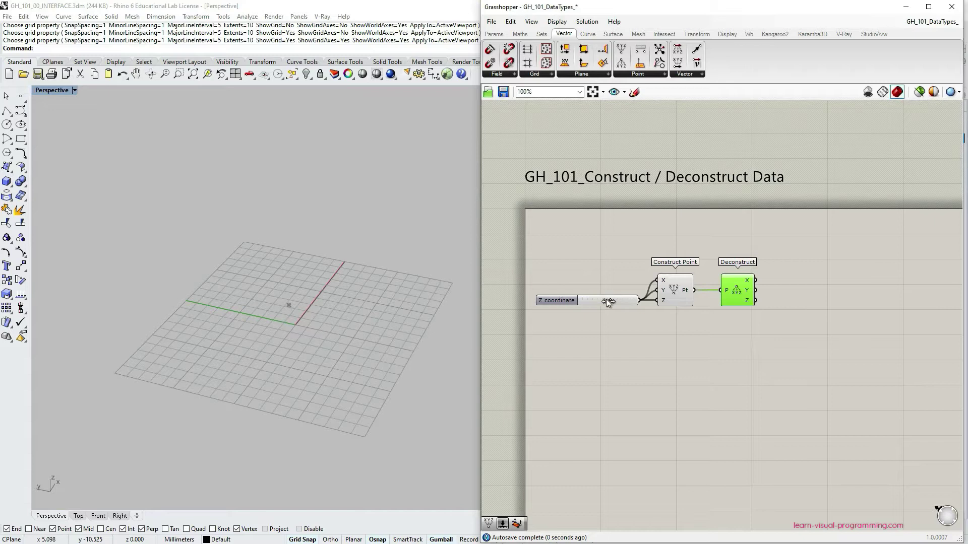
pyautogui.moveTo(611, 301); pyautogui.dragTo(616, 301)
# - Check the Deconstruct component's coordinate outputs in a temporary panel, and delete the panel
pyautogui.click(492, 35)
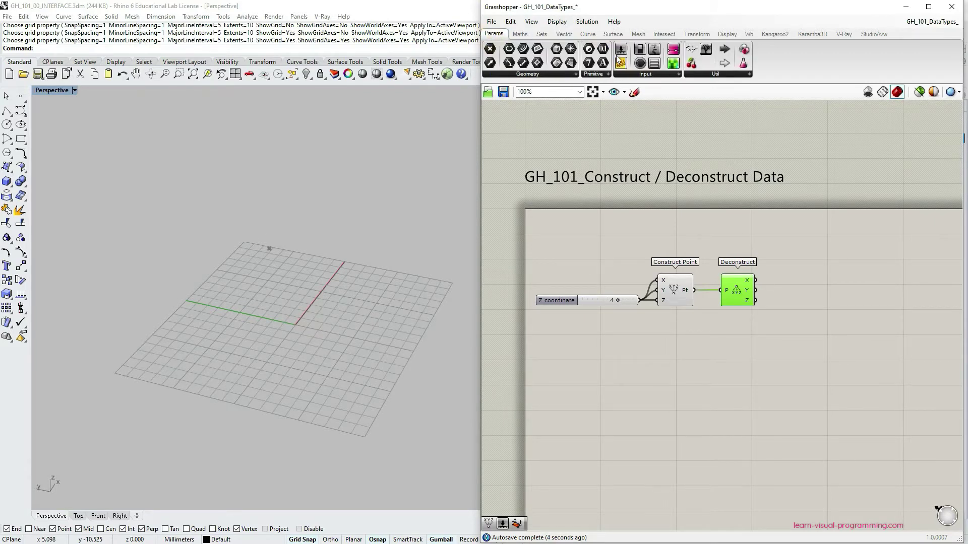
pyautogui.moveTo(621, 63); pyautogui.dragTo(800, 280)
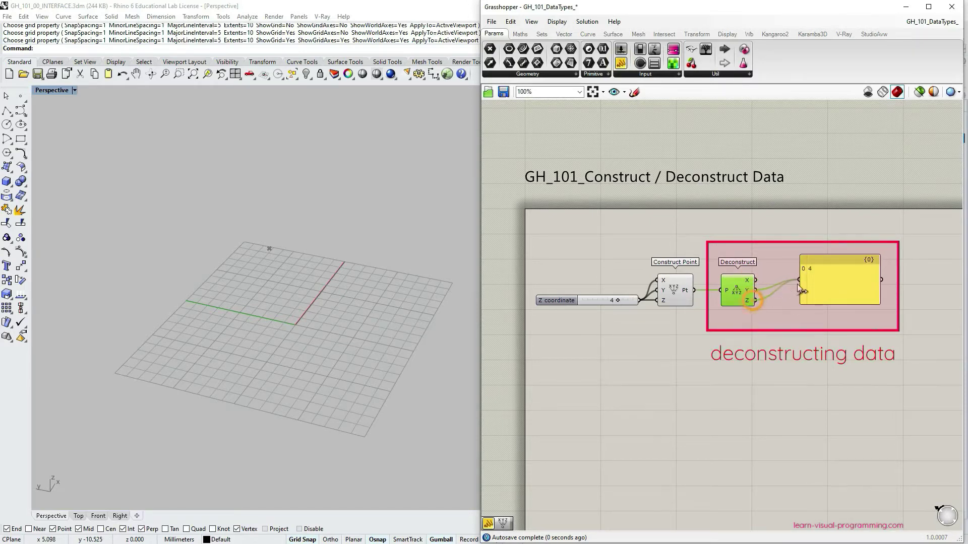
pyautogui.click(818, 287)
pyautogui.press('Delete')
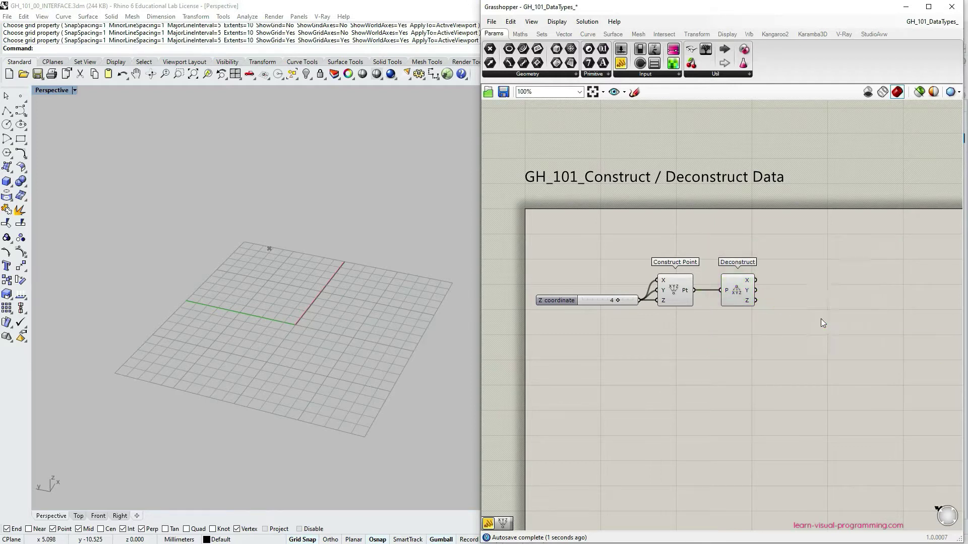
# - Delete the Deconstruct component connected to Construct Point
pyautogui.click(736, 291)
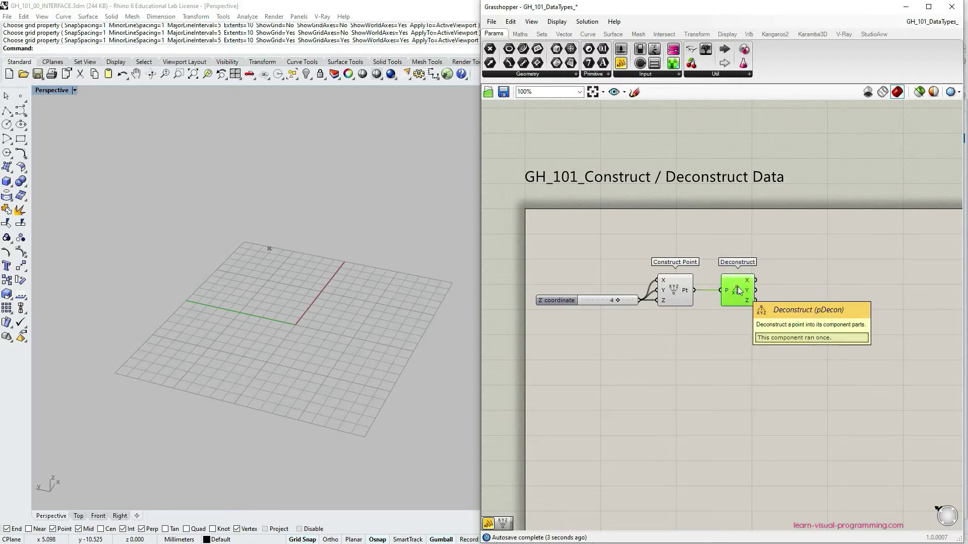
pyautogui.press('Delete')
pyautogui.moveTo(364, 277); pyautogui.dragTo(349, 291, button='right')
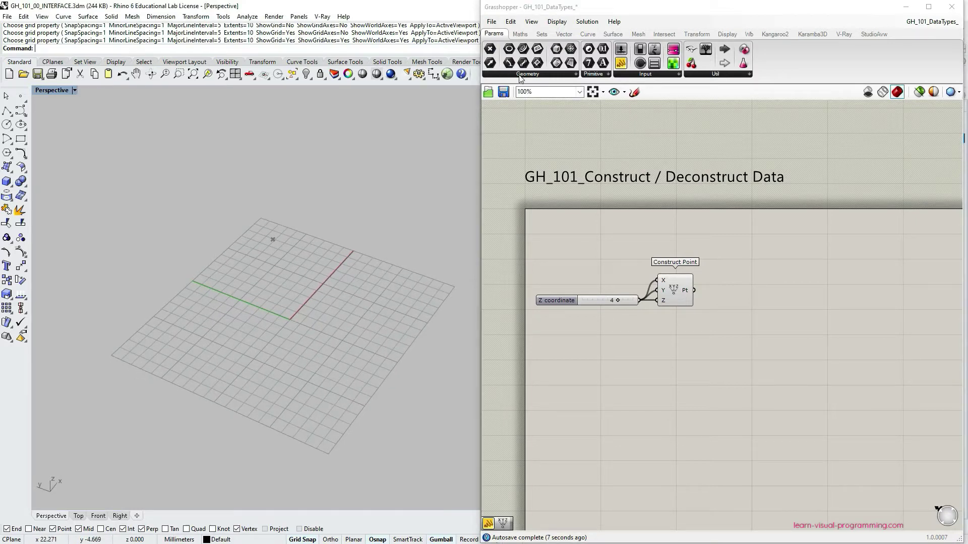
# - Add a Point parameter below Construct Point and set it to one point picked in the Rhino viewport at about (14, 2, 0)
pyautogui.moveTo(490, 51); pyautogui.dragTo(626, 399)
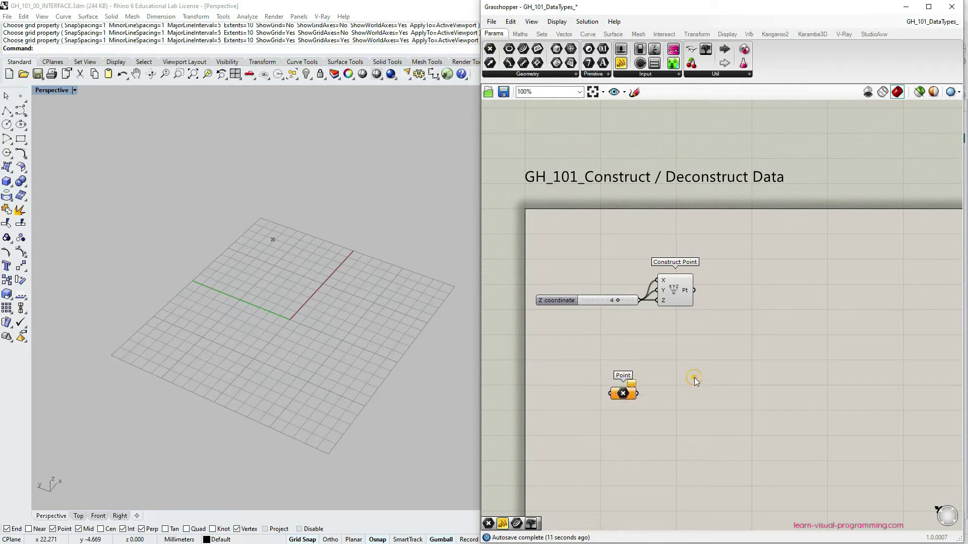
pyautogui.click(624, 396)
pyautogui.rightClick(625, 395)
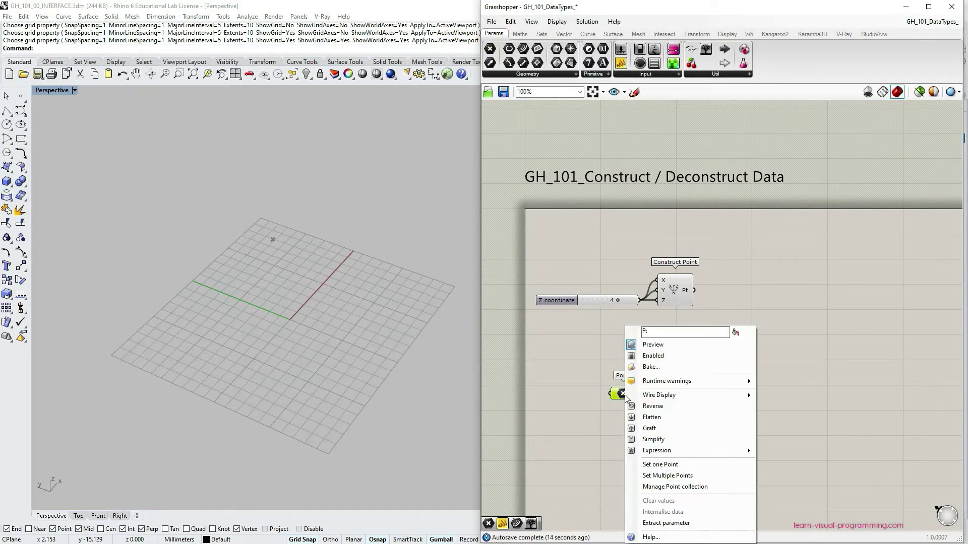
pyautogui.click(655, 465)
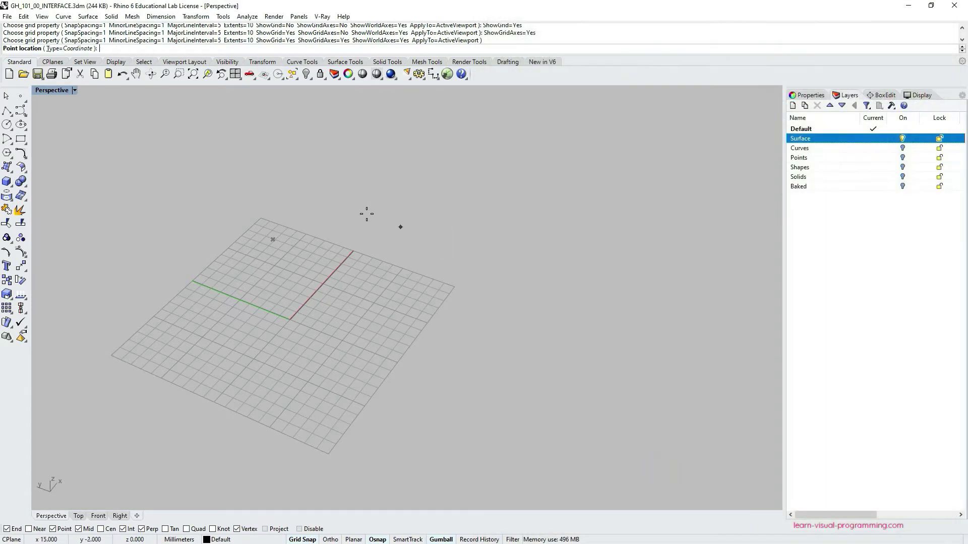
pyautogui.click(358, 218)
pyautogui.moveTo(369, 243); pyautogui.dragTo(393, 229, button='right')
pyautogui.click(756, 389)
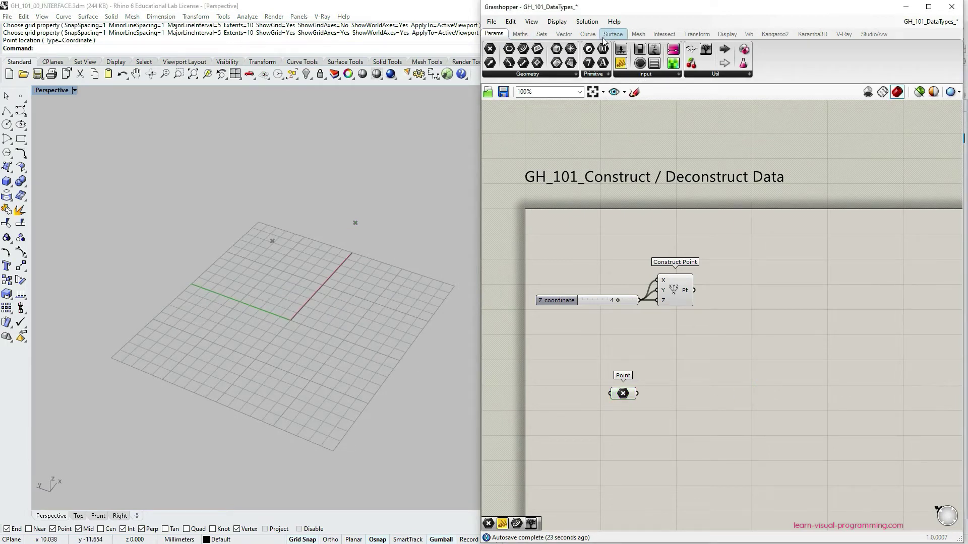
# - Deconstruct the Point parameter and show its X, Y and Z coordinates in three separate panels
pyautogui.click(564, 33)
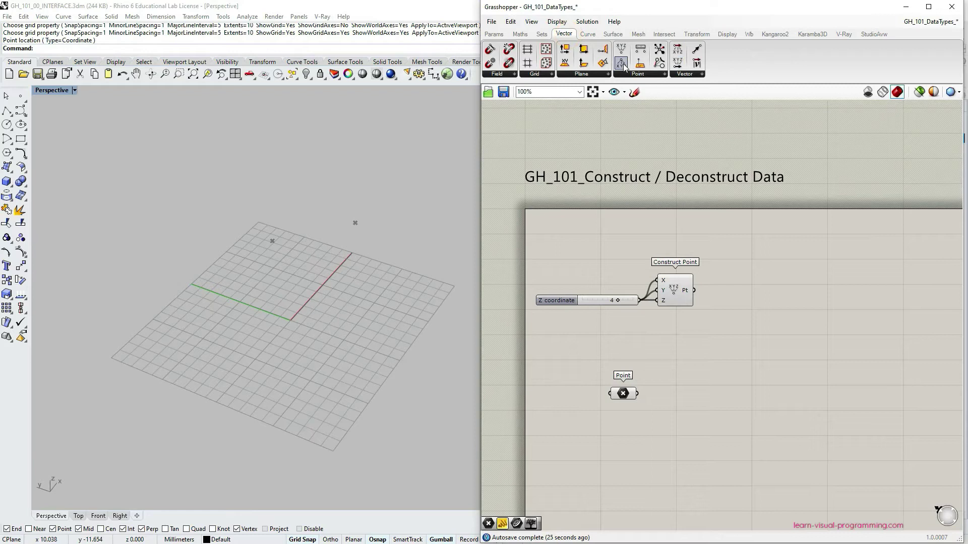
pyautogui.moveTo(623, 65); pyautogui.dragTo(677, 398)
pyautogui.click(493, 33)
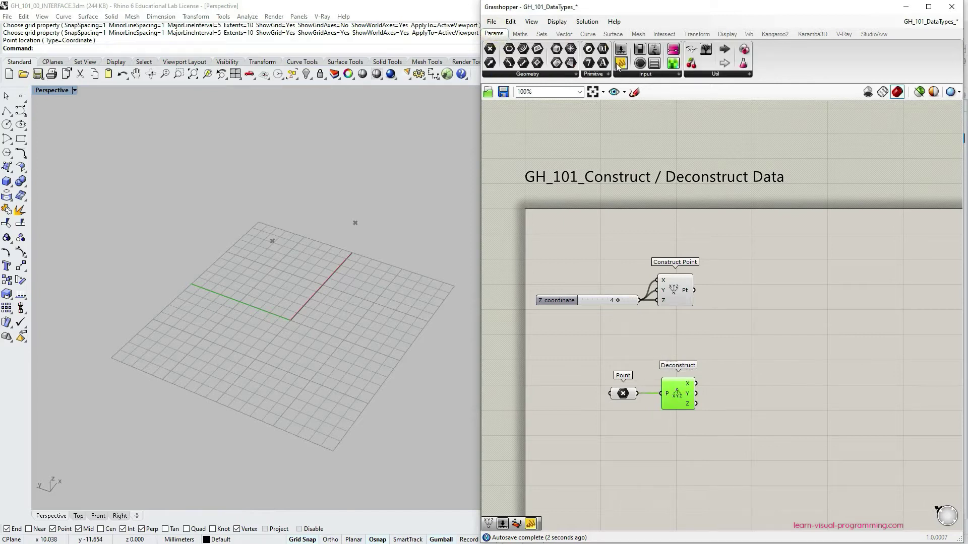
pyautogui.moveTo(618, 65); pyautogui.dragTo(773, 390)
pyautogui.moveTo(697, 383); pyautogui.dragTo(725, 390)
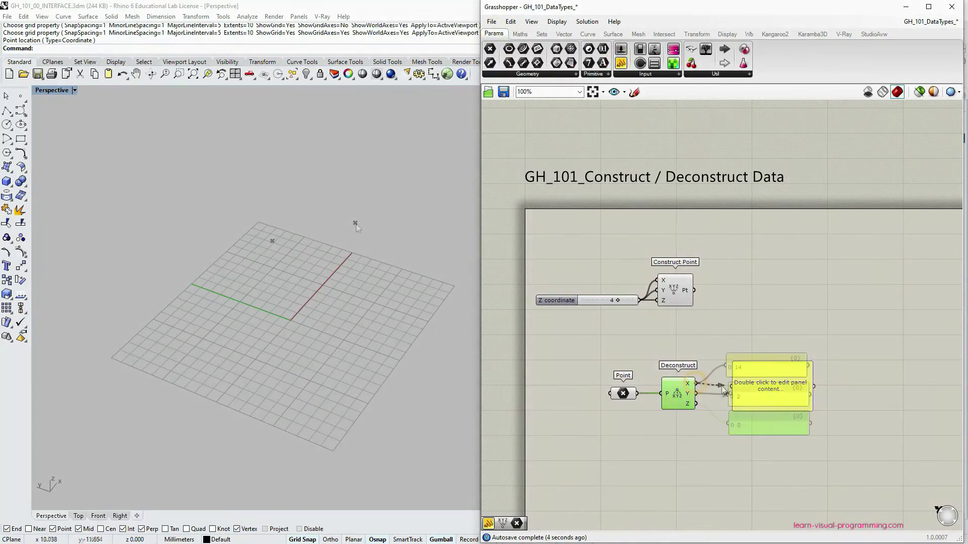
# - Move the picked point along its axes in the Rhino viewport to about (11.63, -2.47, 4.52)
pyautogui.click(356, 224)
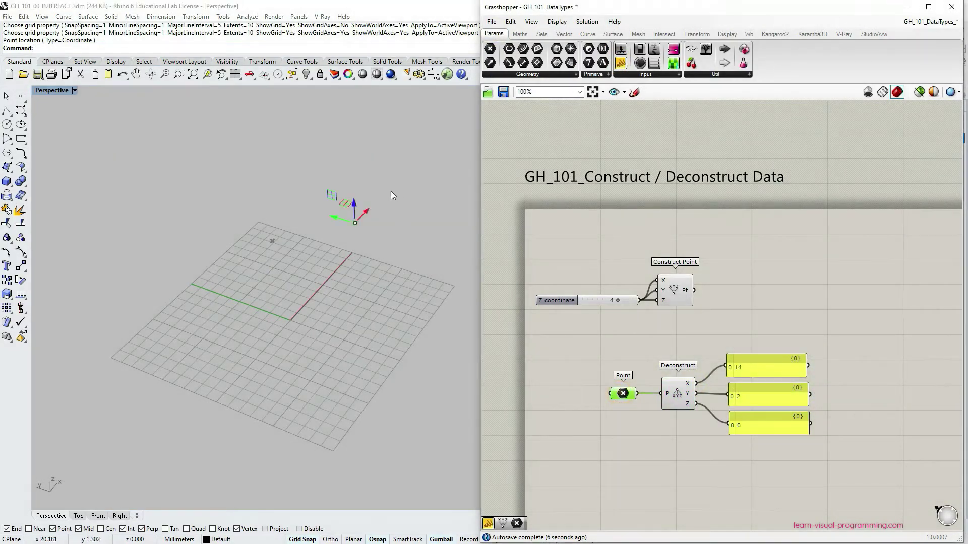
pyautogui.moveTo(367, 214); pyautogui.dragTo(335, 235)
pyautogui.moveTo(334, 234)
pyautogui.mouseDown(button='right')
pyautogui.moveTo(358, 238)
pyautogui.moveTo(343, 243)
pyautogui.mouseUp(button='right')
pyautogui.moveTo(321, 219); pyautogui.dragTo(340, 229)
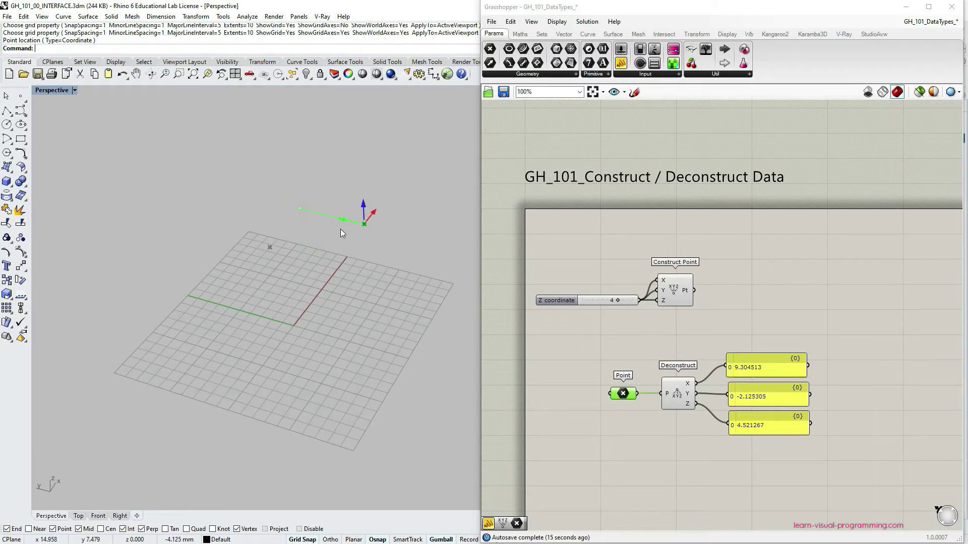
pyautogui.moveTo(793, 362); pyautogui.dragTo(804, 321, button='right')
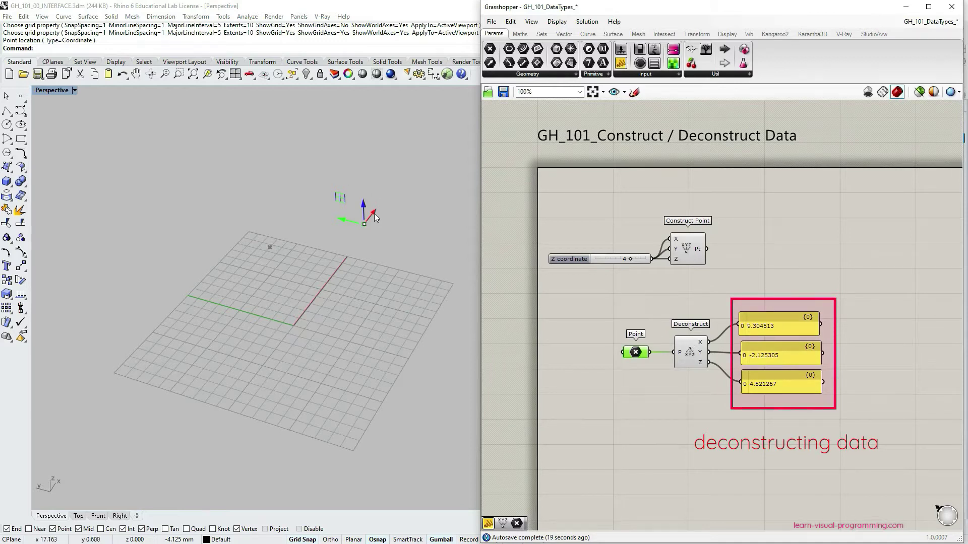
pyautogui.moveTo(374, 213); pyautogui.dragTo(364, 223)
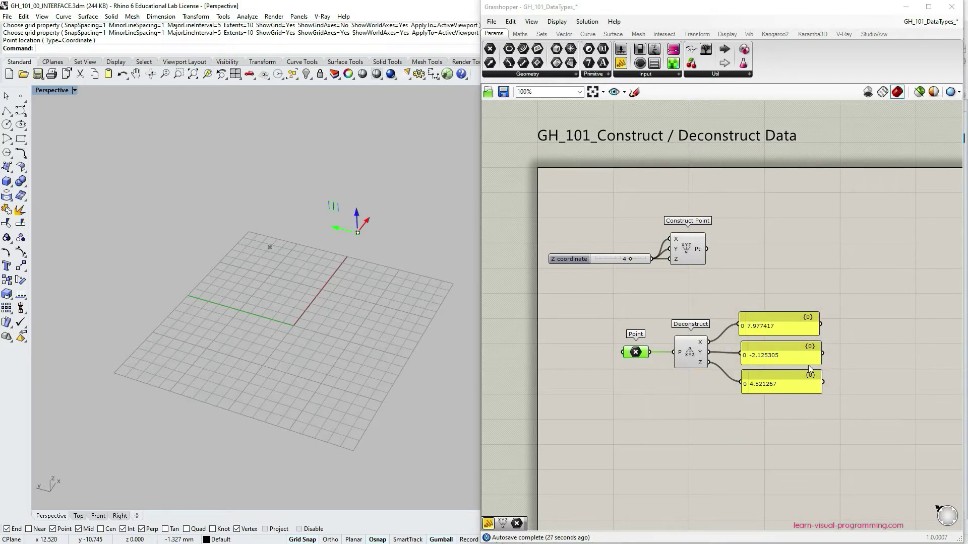
pyautogui.moveTo(395, 258); pyautogui.dragTo(392, 223, button='right')
pyautogui.moveTo(392, 223); pyautogui.dragTo(399, 212)
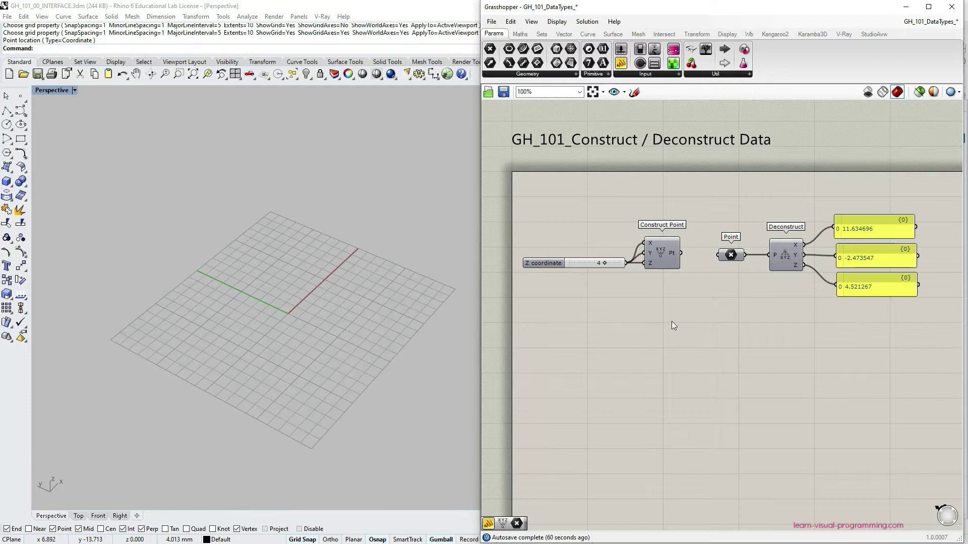
# - Duplicate the coordinate slider and Construct Point pair twice below the original
pyautogui.click(611, 34)
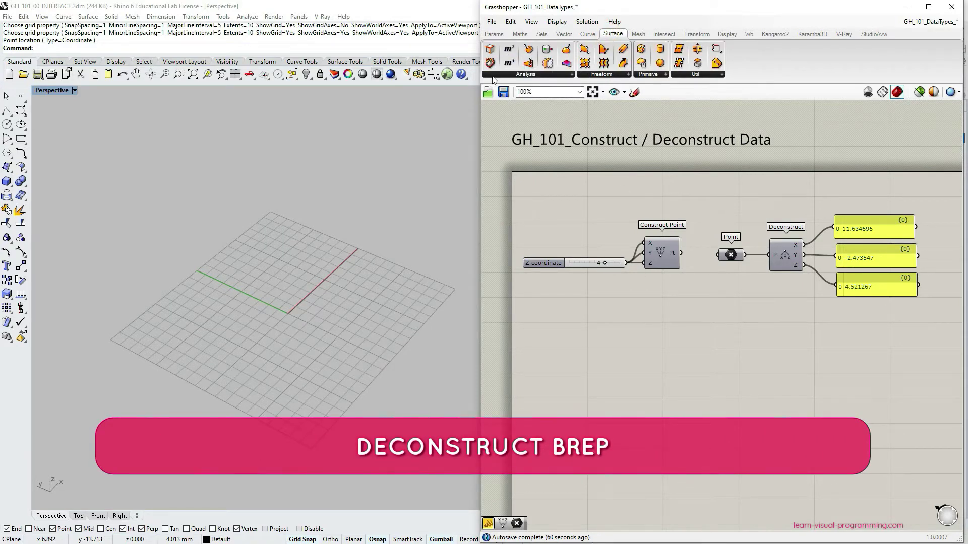
pyautogui.moveTo(669, 297); pyautogui.dragTo(596, 224)
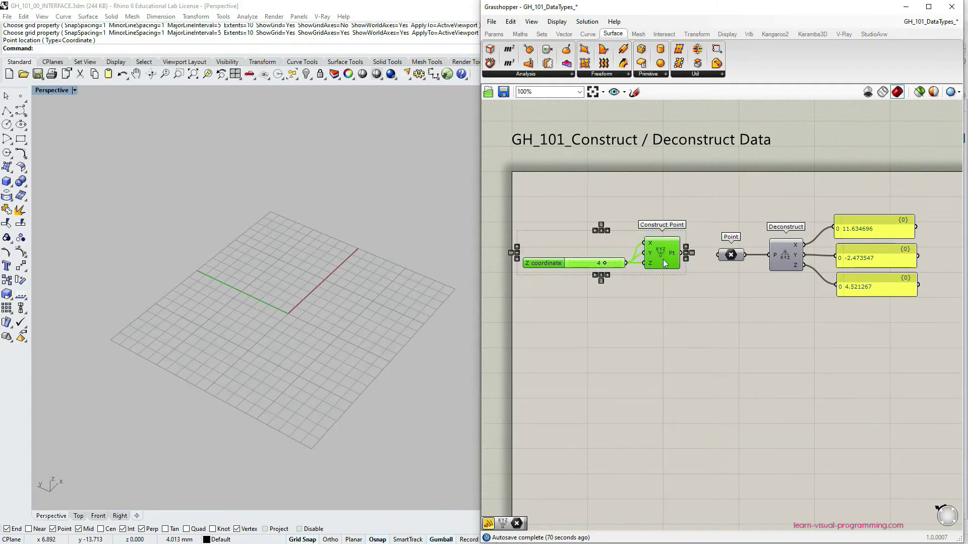
pyautogui.keyDown('alt'); pyautogui.moveTo(663, 259); pyautogui.dragTo(671, 427); pyautogui.keyUp('alt')
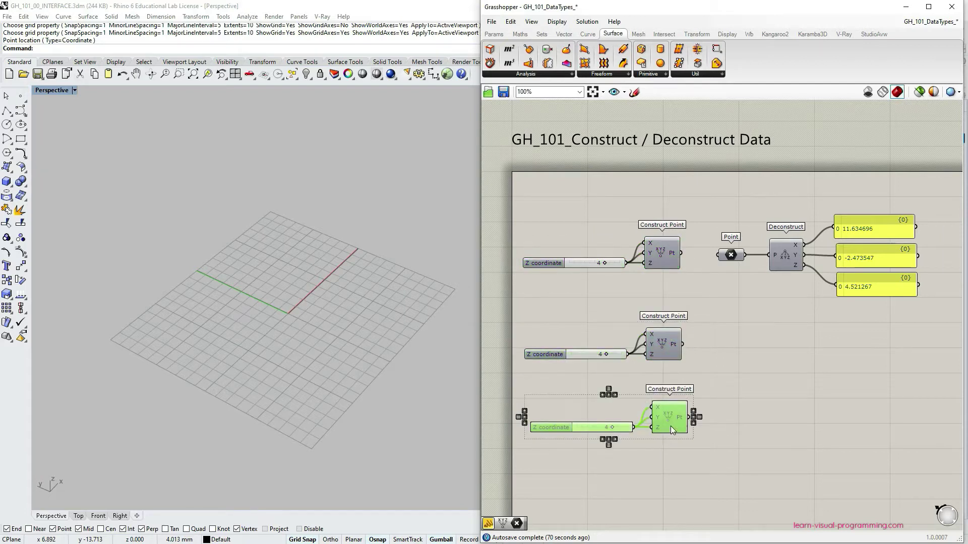
# - Turn on the preview of both duplicated Construct Point components, align them, and set the lower coordinate slider to 0
pyautogui.click(739, 433)
pyautogui.moveTo(727, 316); pyautogui.dragTo(651, 456)
pyautogui.middleClick(670, 347)
pyautogui.click(689, 325)
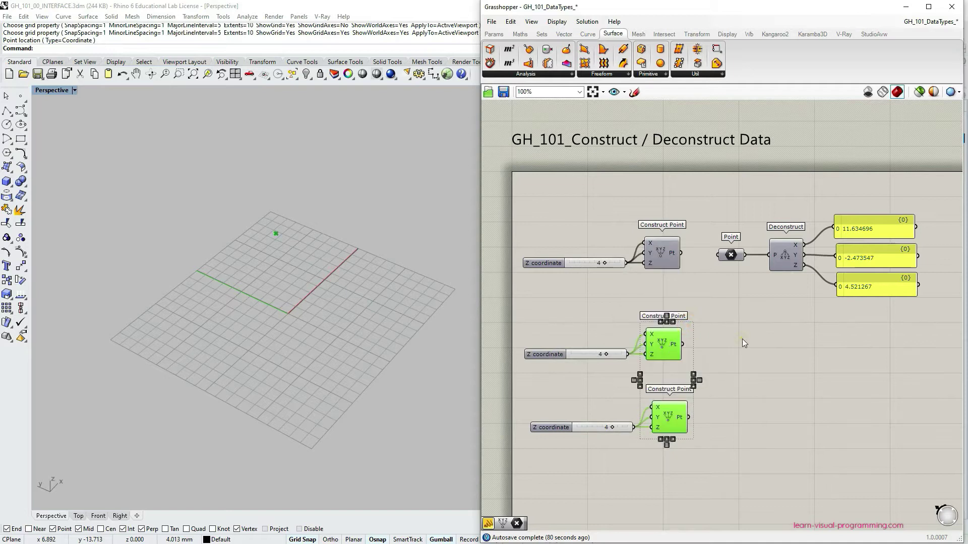
pyautogui.click(741, 339)
pyautogui.click(667, 344)
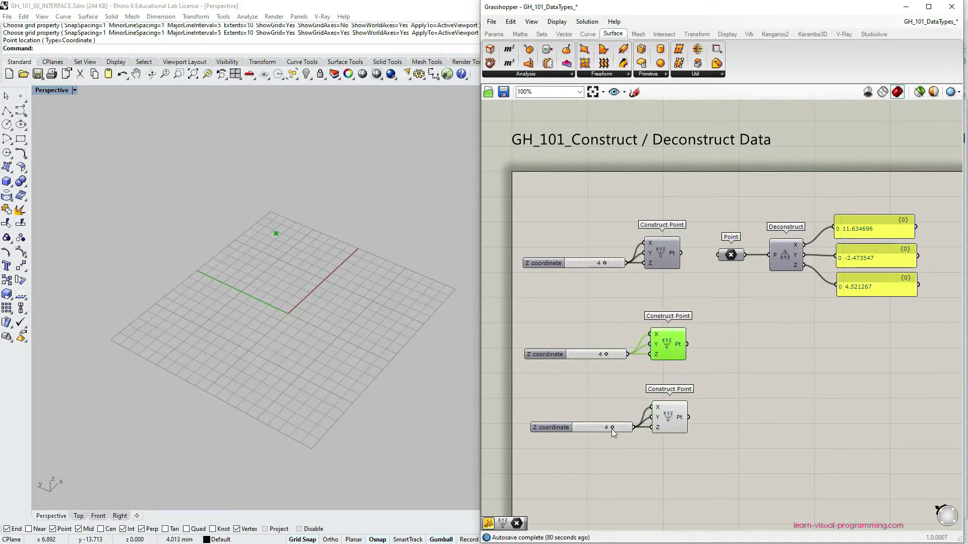
pyautogui.moveTo(612, 428); pyautogui.dragTo(600, 427)
# - Add a Box 2Pt component and connect the upper duplicated point to input A and the lower one to input B
pyautogui.click(643, 74)
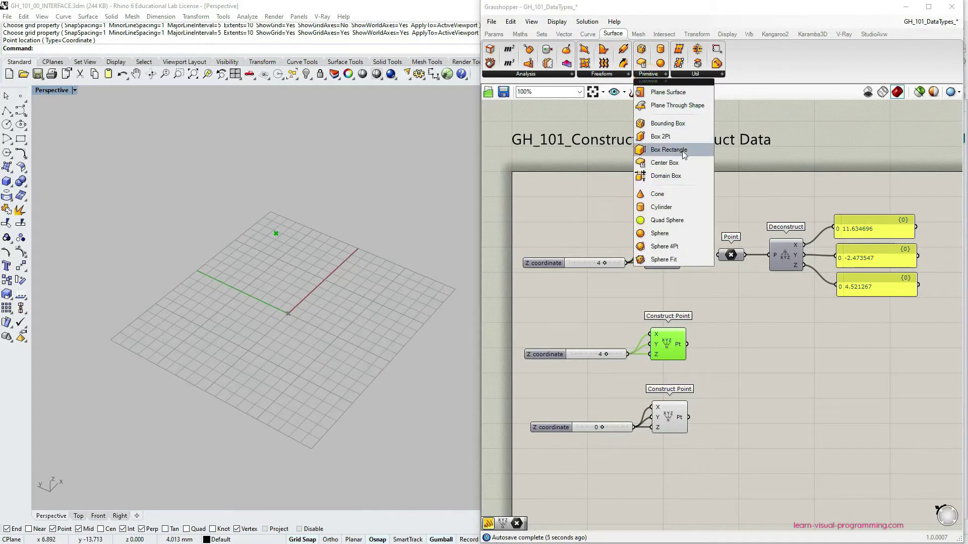
pyautogui.click(660, 136)
pyautogui.click(748, 386)
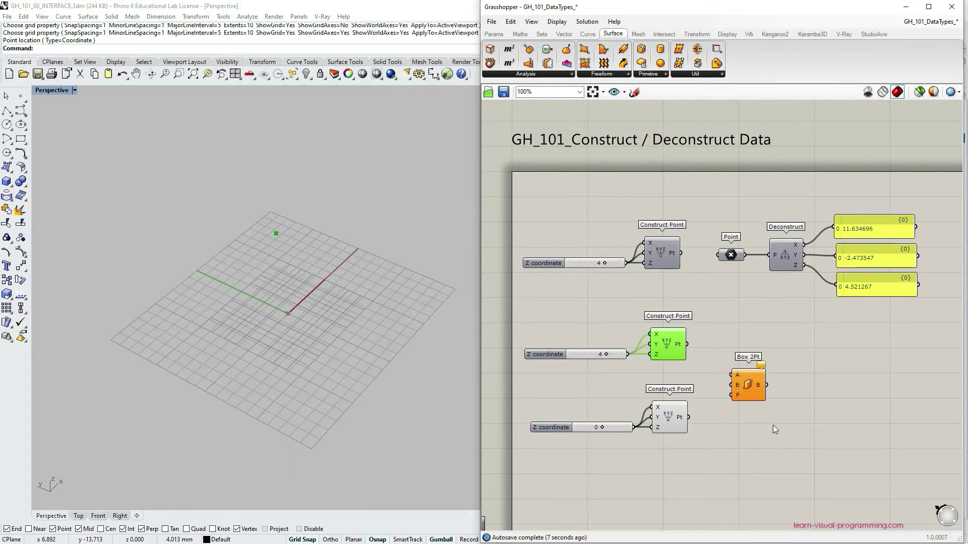
pyautogui.moveTo(757, 374); pyautogui.dragTo(752, 332, button='right')
pyautogui.moveTo(680, 303); pyautogui.dragTo(726, 333)
pyautogui.moveTo(682, 375); pyautogui.dragTo(726, 321)
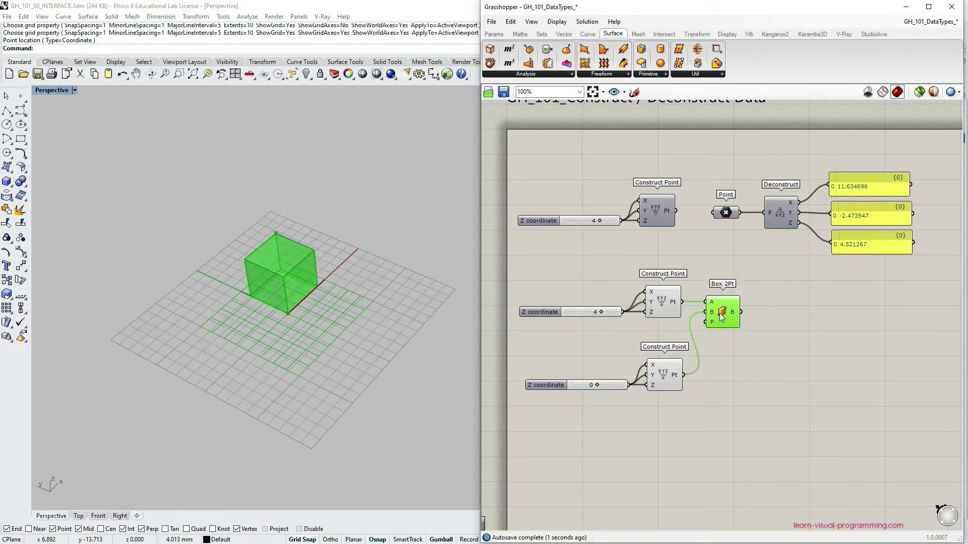
# - Highlight the Box 2Pt component and examine its box and base plane preview in the Rhino viewport
pyautogui.scroll(-3, 722, 315)
pyautogui.moveTo(817, 283); pyautogui.dragTo(649, 228)
pyautogui.click(712, 292)
pyautogui.moveTo(348, 305); pyautogui.dragTo(332, 317, button='right')
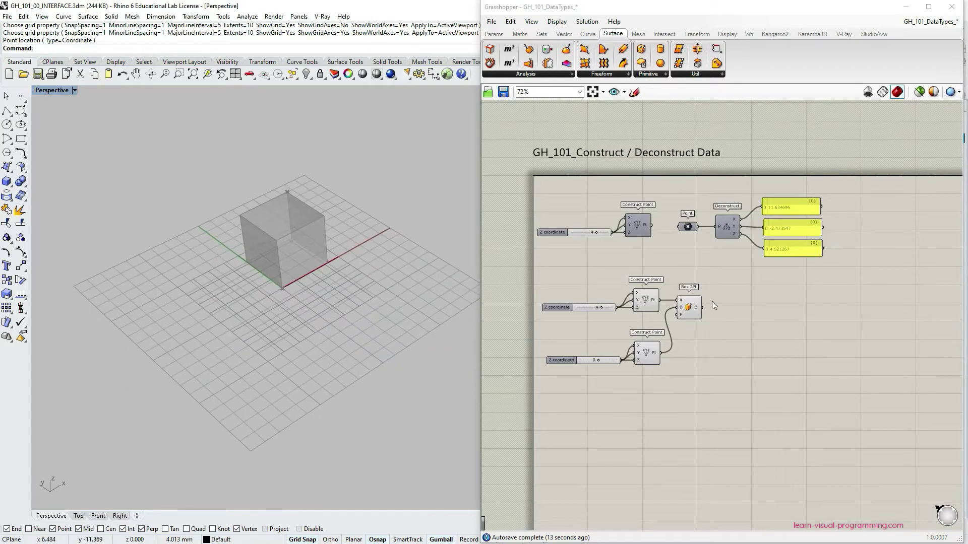
pyautogui.click(682, 312)
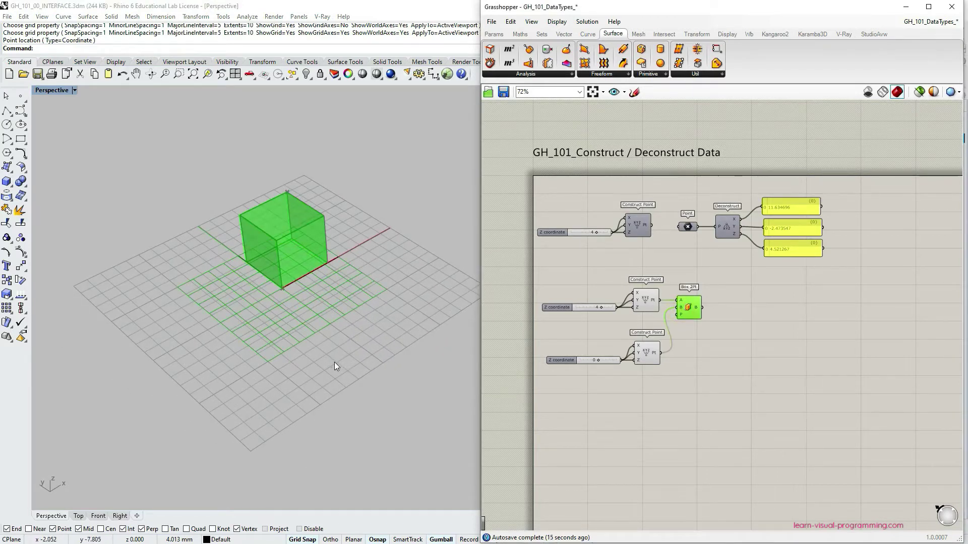
pyautogui.moveTo(334, 362)
pyautogui.mouseDown(button='right')
pyautogui.moveTo(385, 335)
pyautogui.moveTo(338, 374)
pyautogui.mouseUp(button='right')
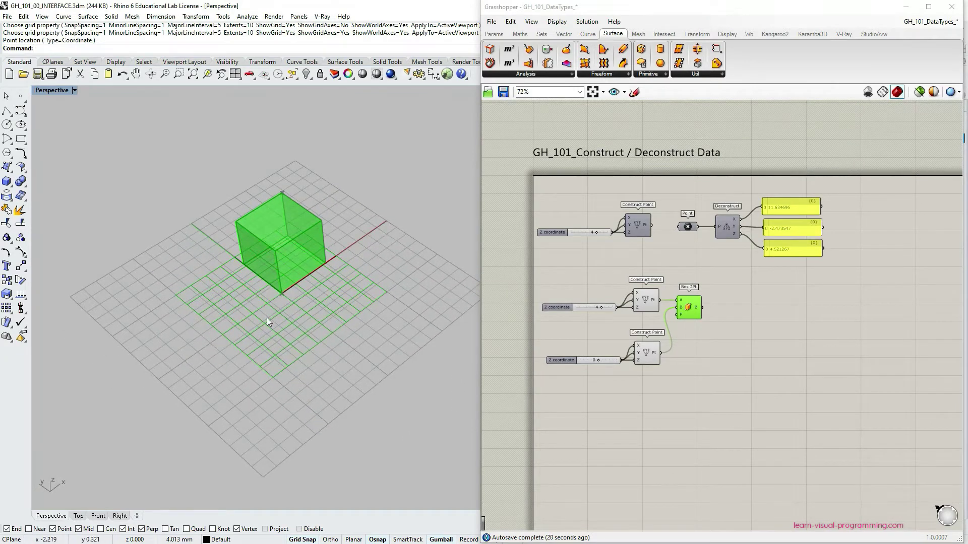
pyautogui.moveTo(308, 348); pyautogui.dragTo(379, 196, button='right')
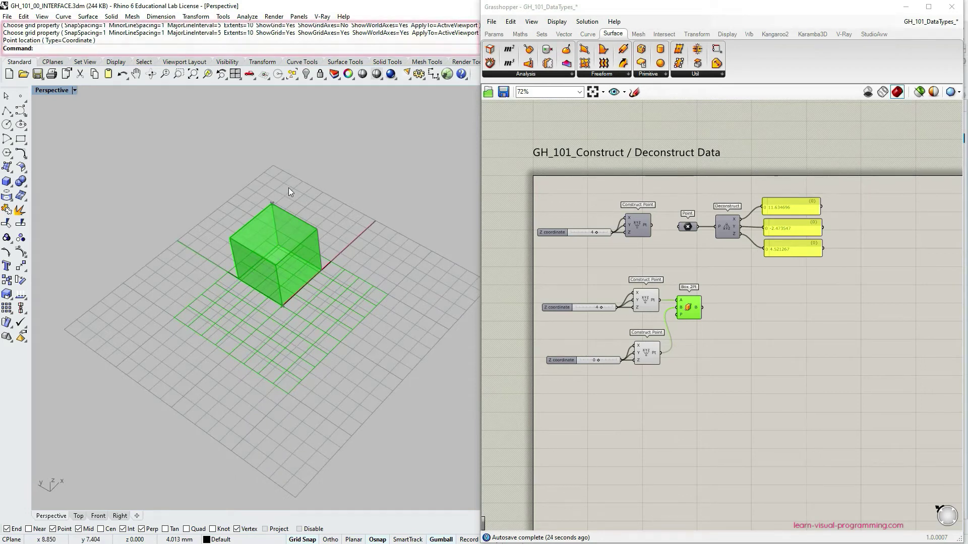
# - Run Rhino's Grid command and set ShowGrid and ShowGridAxes to No
pyautogui.write('Grif')
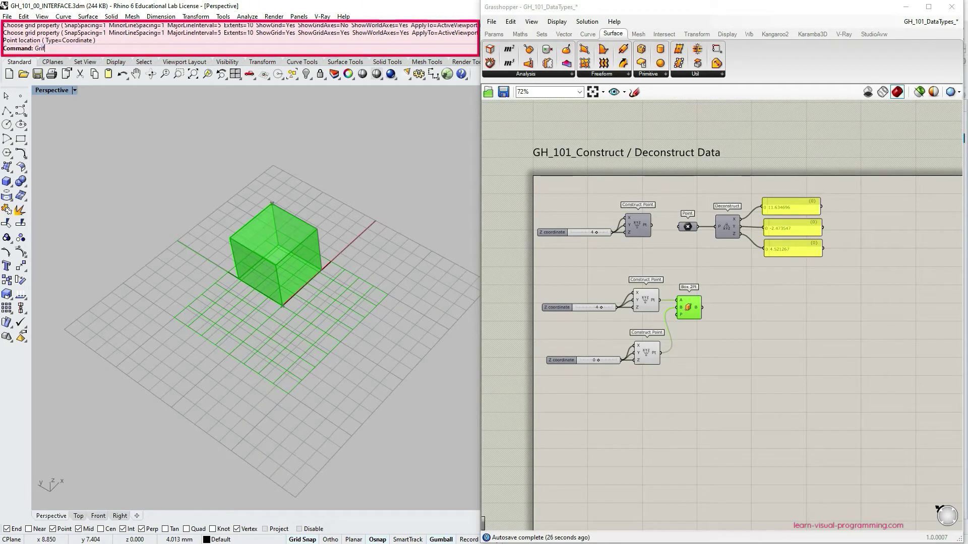
pyautogui.press('BackSpace')
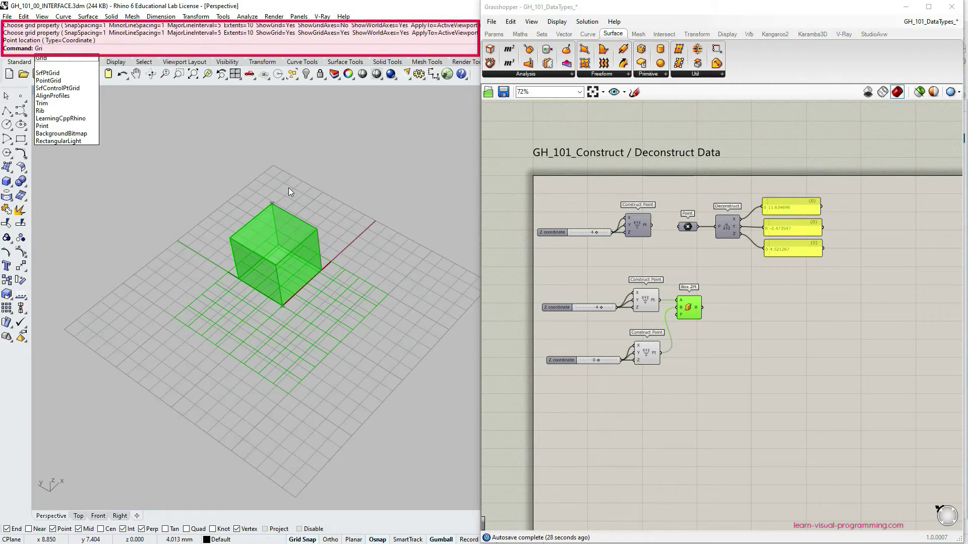
pyautogui.write('d')
pyautogui.press('Return')
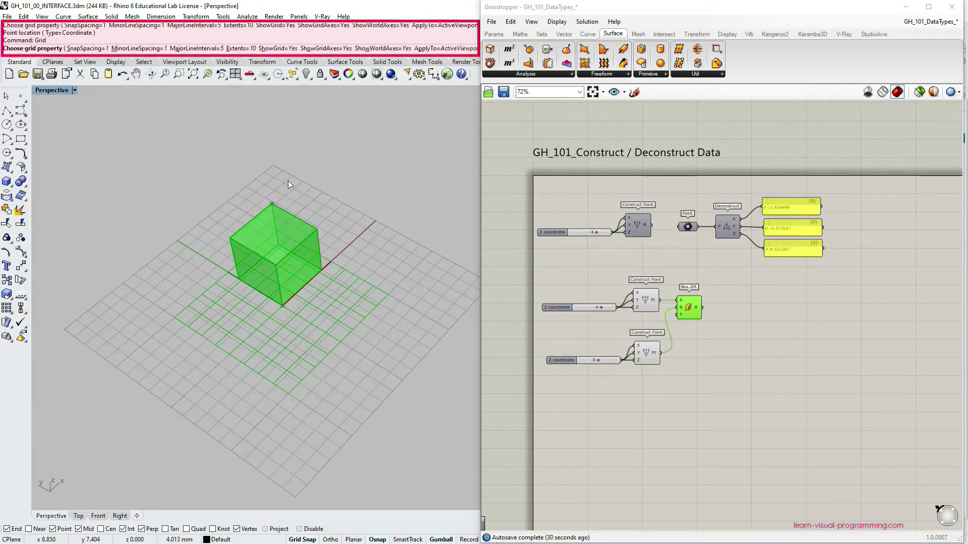
pyautogui.click(281, 49)
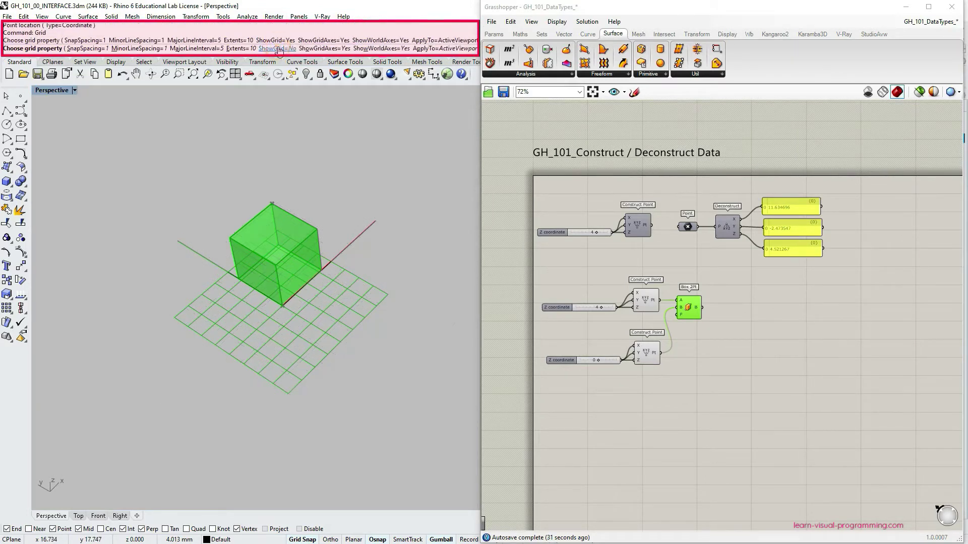
pyautogui.click(313, 48)
pyautogui.moveTo(303, 221); pyautogui.dragTo(335, 301, button='right')
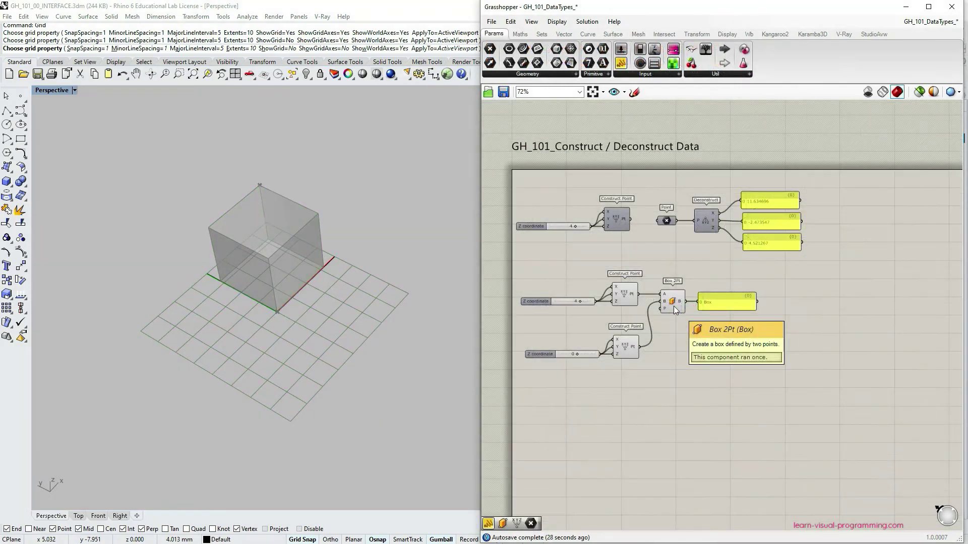
# - Add a Deconstruct Brep component beyond the Box 2Pt component and its panel
pyautogui.click(673, 307)
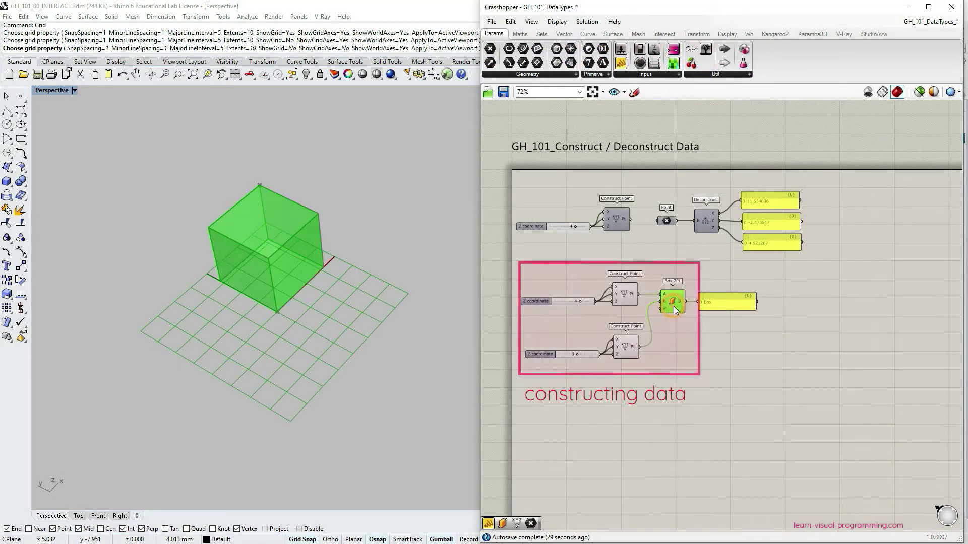
pyautogui.click(734, 354)
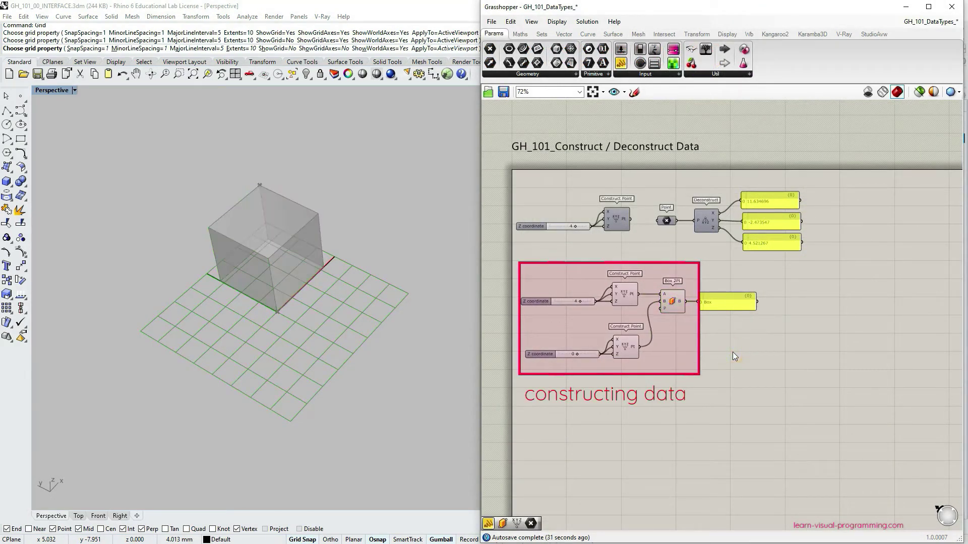
pyautogui.click(613, 36)
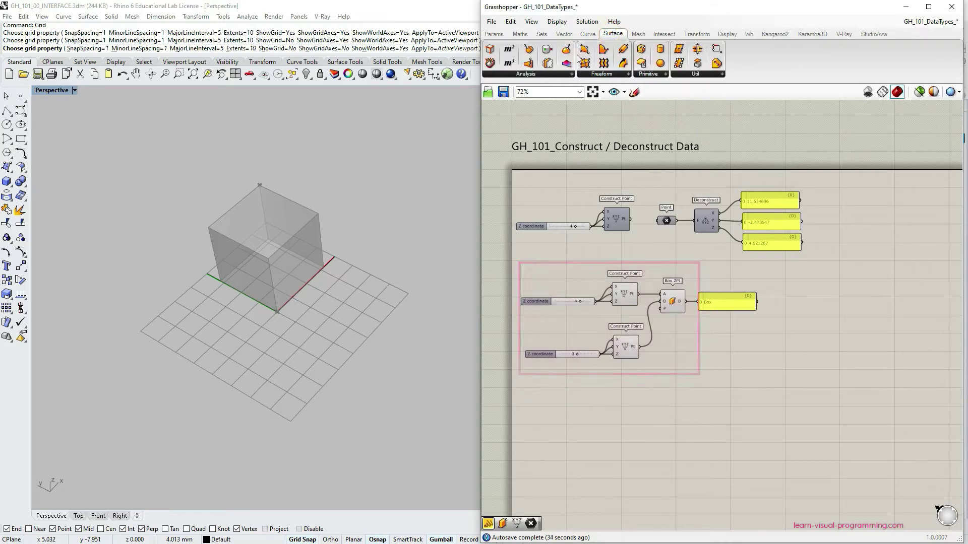
pyautogui.click(545, 76)
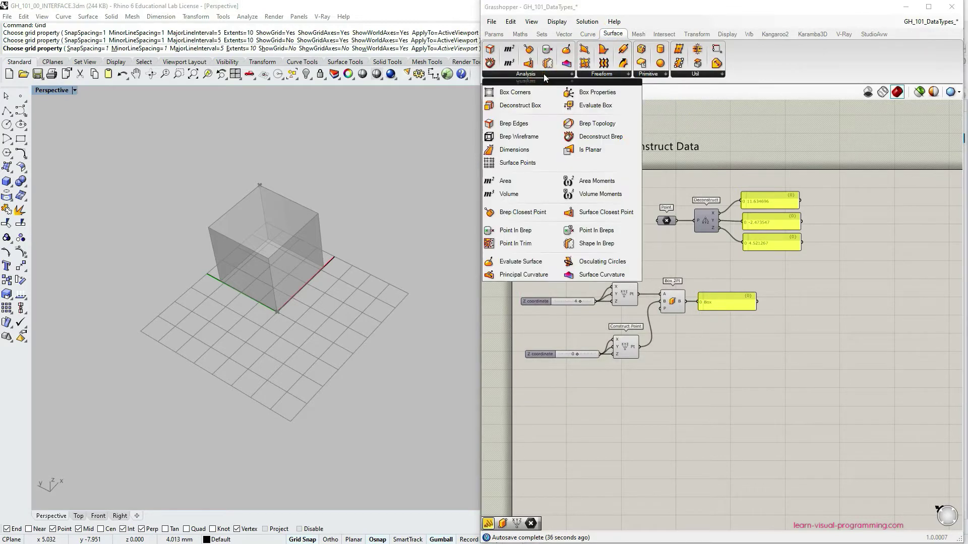
pyautogui.click(490, 64)
# - Add a Brep Edges component below Deconstruct Brep and space the two components apart
pyautogui.click(504, 75)
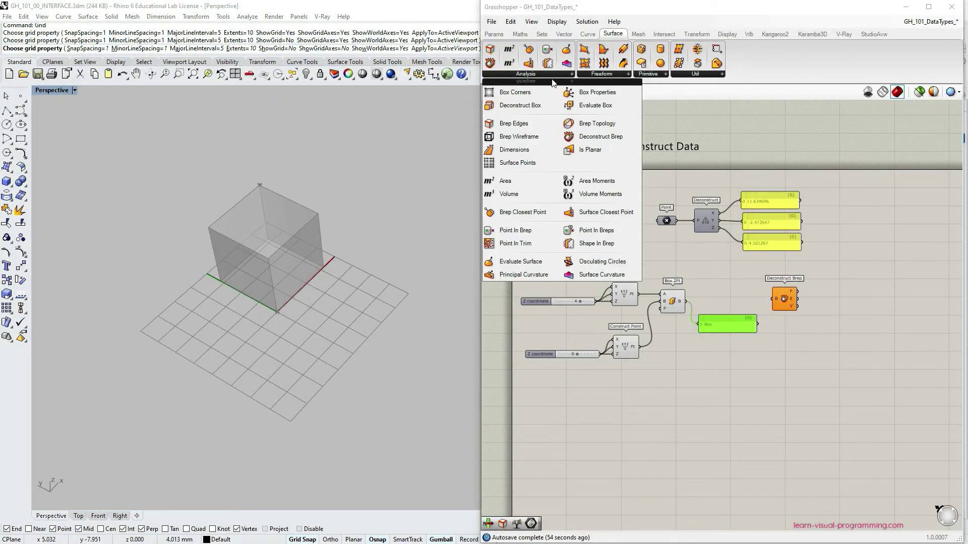
pyautogui.click(496, 123)
pyautogui.click(788, 345)
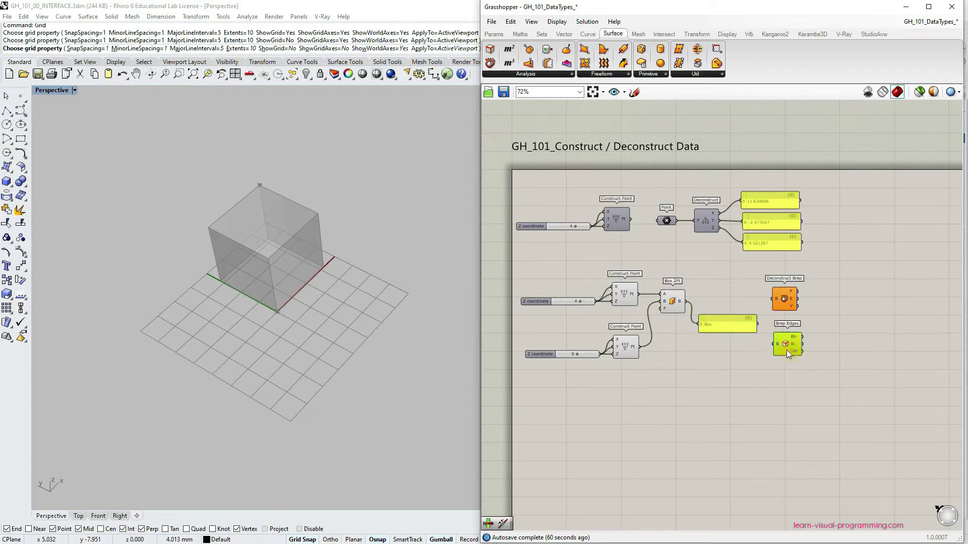
pyautogui.moveTo(787, 353); pyautogui.dragTo(788, 355)
pyautogui.moveTo(785, 299); pyautogui.dragTo(785, 303)
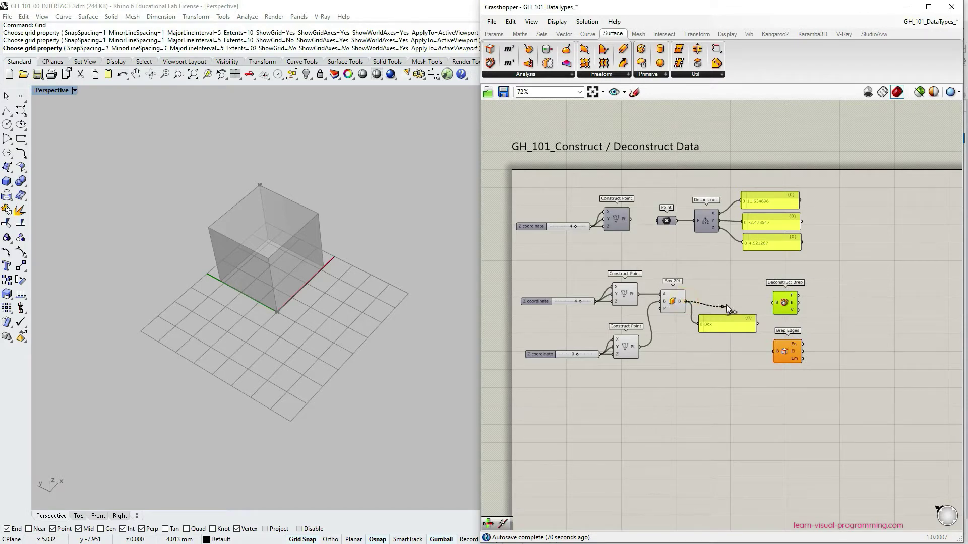
# - Connect the box output to Deconstruct Brep and collect its vertices output in a new Point parameter
pyautogui.moveTo(770, 303); pyautogui.dragTo(772, 303)
pyautogui.moveTo(811, 329); pyautogui.dragTo(767, 323, button='right')
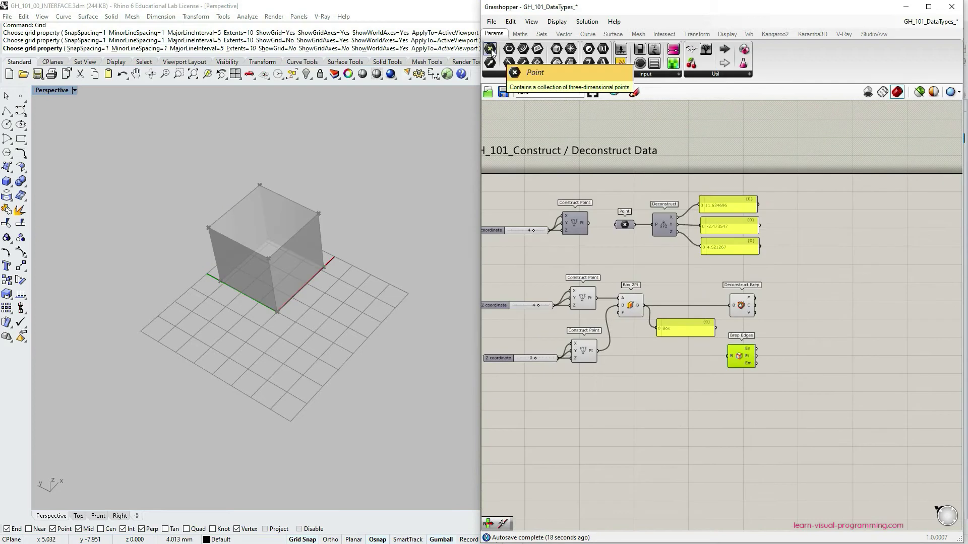
pyautogui.moveTo(492, 52); pyautogui.dragTo(779, 319)
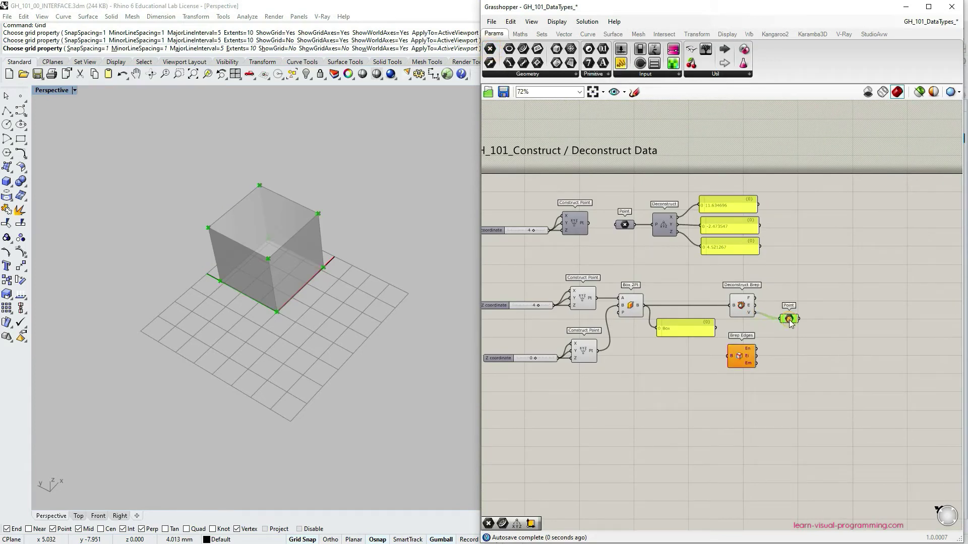
# - Inspect the vertices output of Deconstruct Brep and compare it with the Box 2Pt preview
pyautogui.moveTo(750, 315)
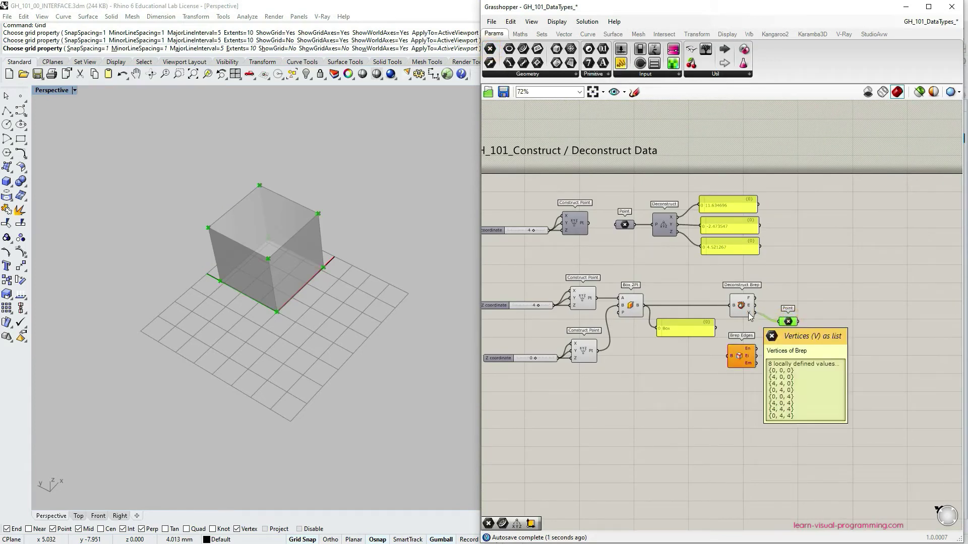
pyautogui.click(630, 304)
pyautogui.click(700, 288)
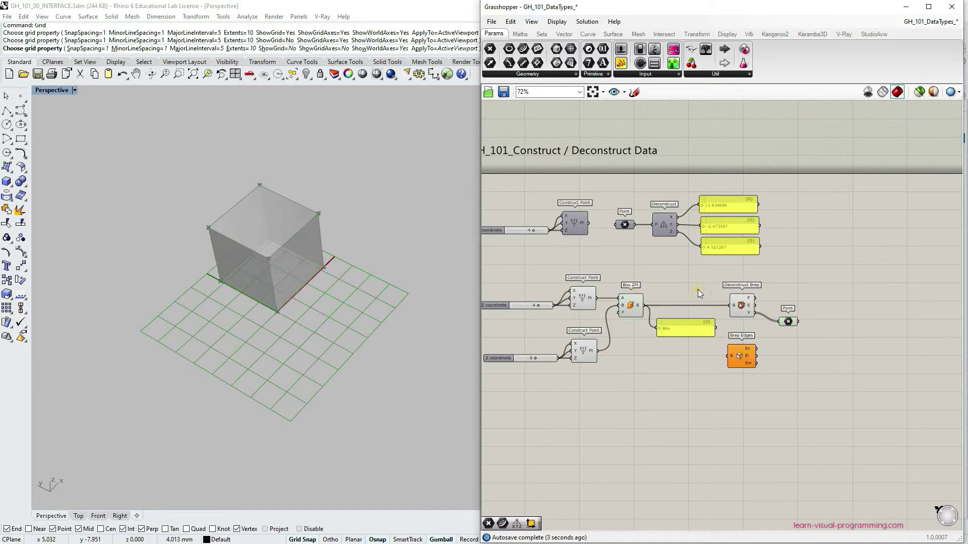
pyautogui.click(741, 306)
pyautogui.click(748, 315)
pyautogui.moveTo(748, 312)
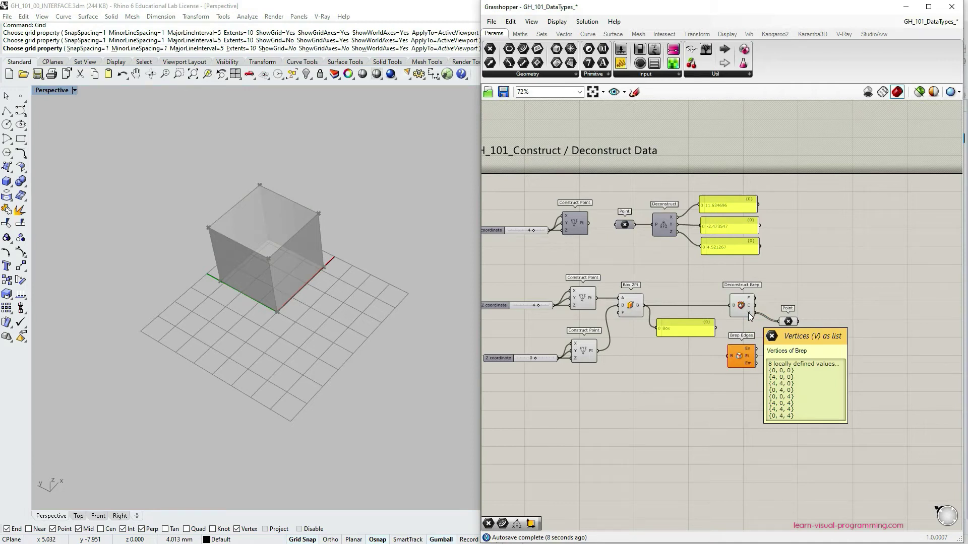
# - Move the vertices' Point parameter down and add a Curve parameter above it, fed by the edges output of Deconstruct Brep
pyautogui.moveTo(791, 319); pyautogui.dragTo(790, 347)
pyautogui.click(523, 49)
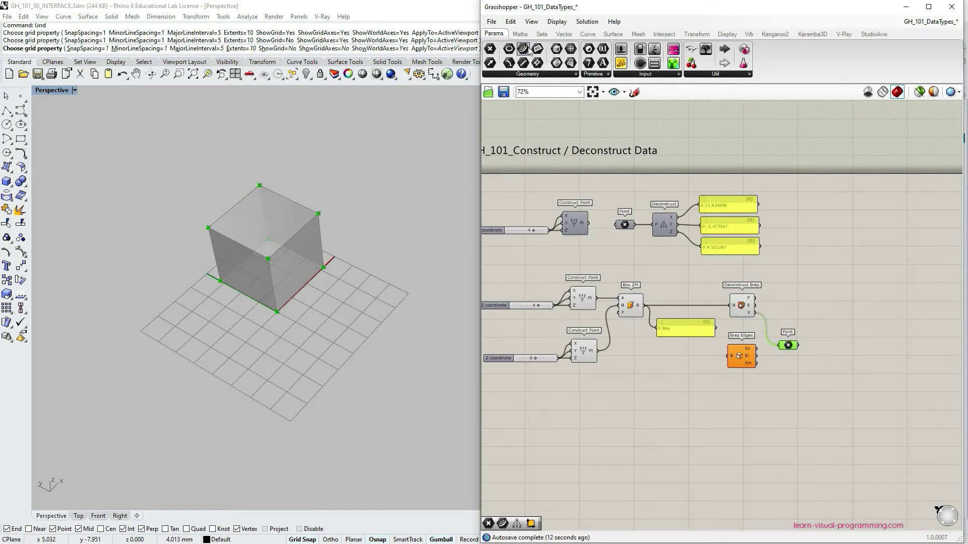
pyautogui.click(784, 308)
pyautogui.moveTo(756, 305); pyautogui.dragTo(787, 309)
# - Highlight the Curve parameter and examine the box edges it holds in the Rhino viewport
pyautogui.click(788, 310)
pyautogui.click(850, 314)
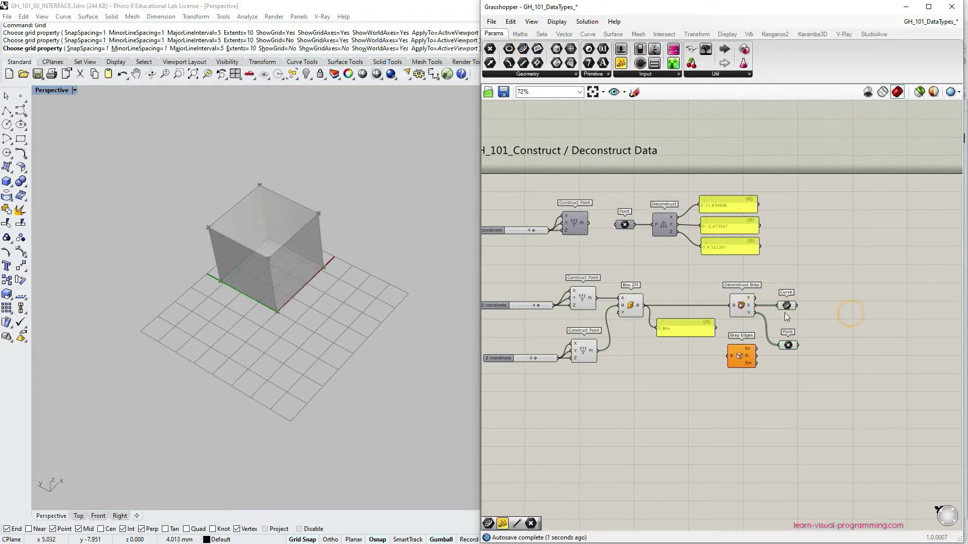
pyautogui.click(785, 308)
pyautogui.scroll(2, 214, 219)
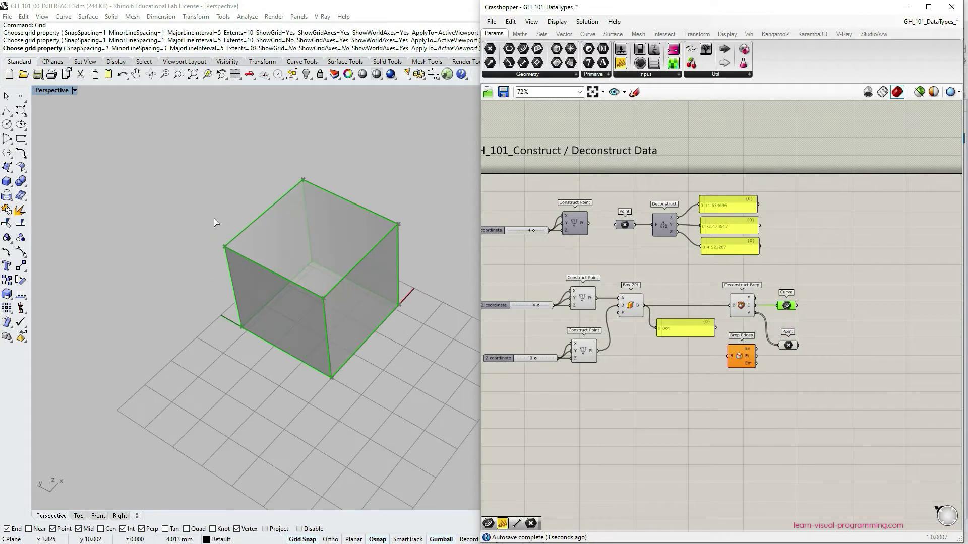
pyautogui.moveTo(236, 234); pyautogui.dragTo(302, 240, button='right')
pyautogui.click(843, 308)
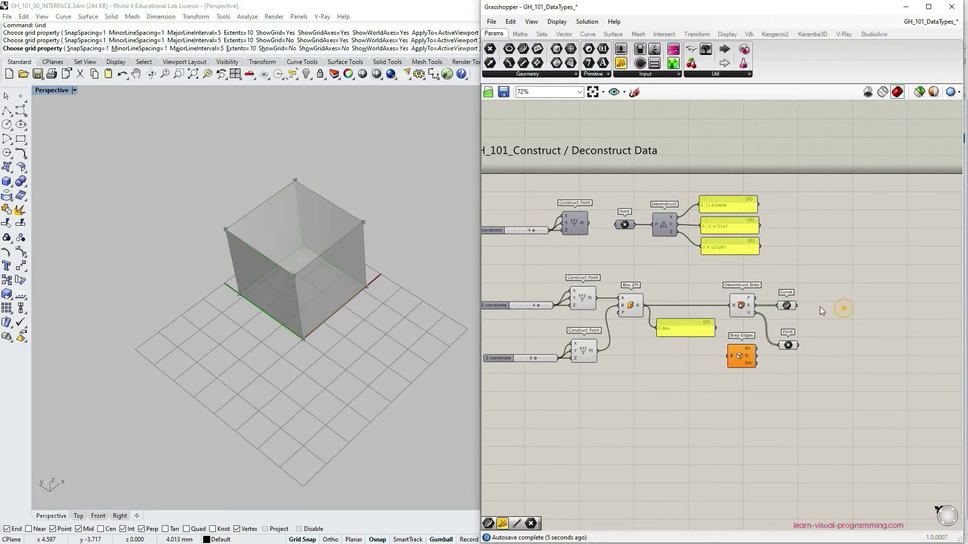
# - Move the Curve parameter down and add a Surface parameter above it, fed by the faces output of Deconstruct Brep
pyautogui.moveTo(782, 307); pyautogui.dragTo(783, 319)
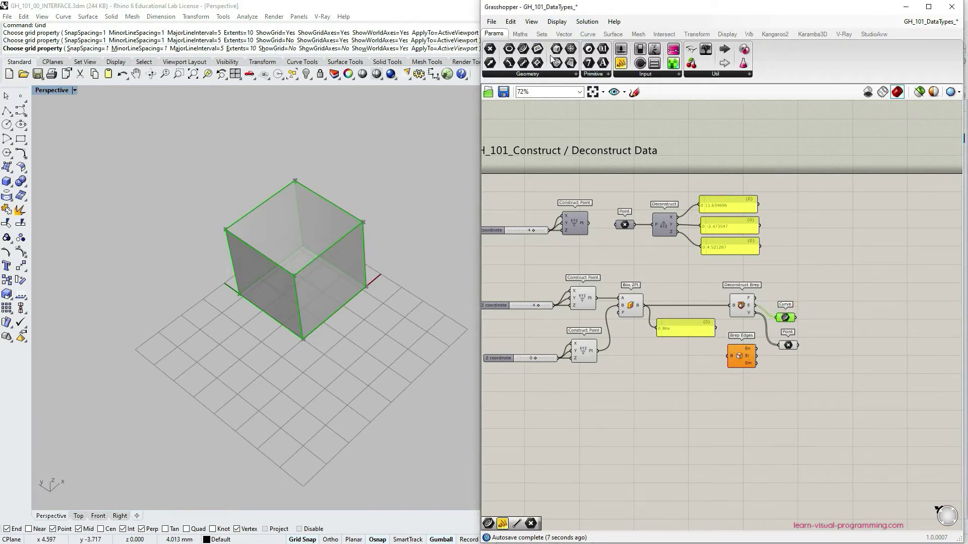
pyautogui.moveTo(569, 63); pyautogui.dragTo(780, 295)
pyautogui.moveTo(308, 252)
pyautogui.mouseDown(button='right')
pyautogui.moveTo(331, 287)
pyautogui.moveTo(305, 258)
pyautogui.mouseUp(button='right')
pyautogui.scroll(2, 306, 258)
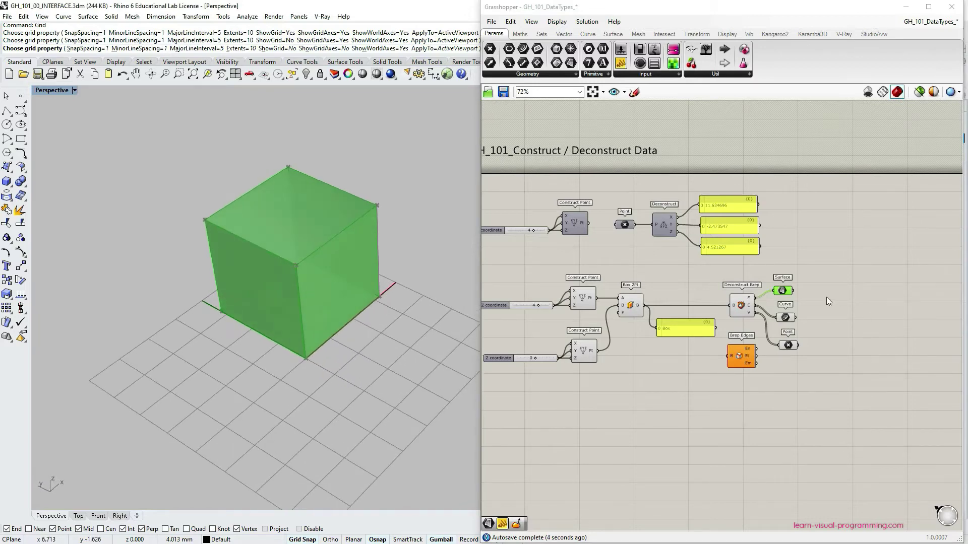
# - Shift the Curve and Point parameters up to space the three Deconstruct Brep output parameters evenly
pyautogui.scroll(1, 826, 298)
pyautogui.moveTo(779, 321); pyautogui.dragTo(781, 316)
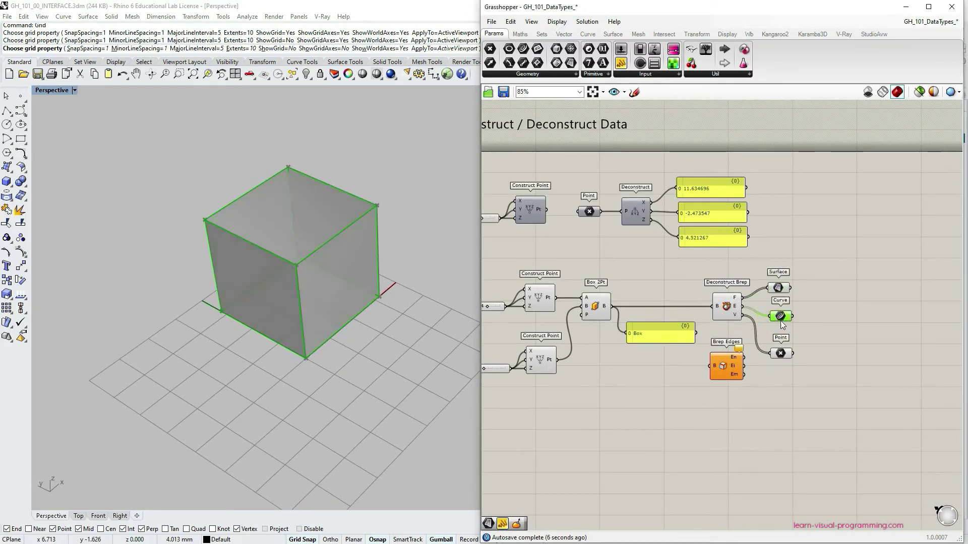
pyautogui.moveTo(784, 354); pyautogui.dragTo(784, 346)
pyautogui.click(825, 313)
pyautogui.moveTo(825, 313); pyautogui.dragTo(807, 314, button='right')
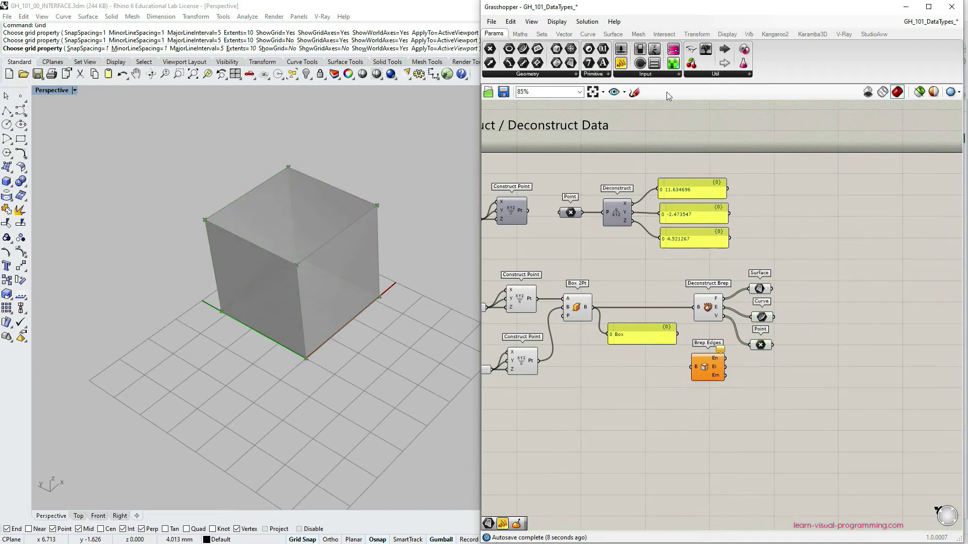
# - Highlight the Surface, Curve and Point parameters one after another and examine the box faces, edges and vertices in the Rhino viewport
pyautogui.click(759, 289)
pyautogui.click(761, 318)
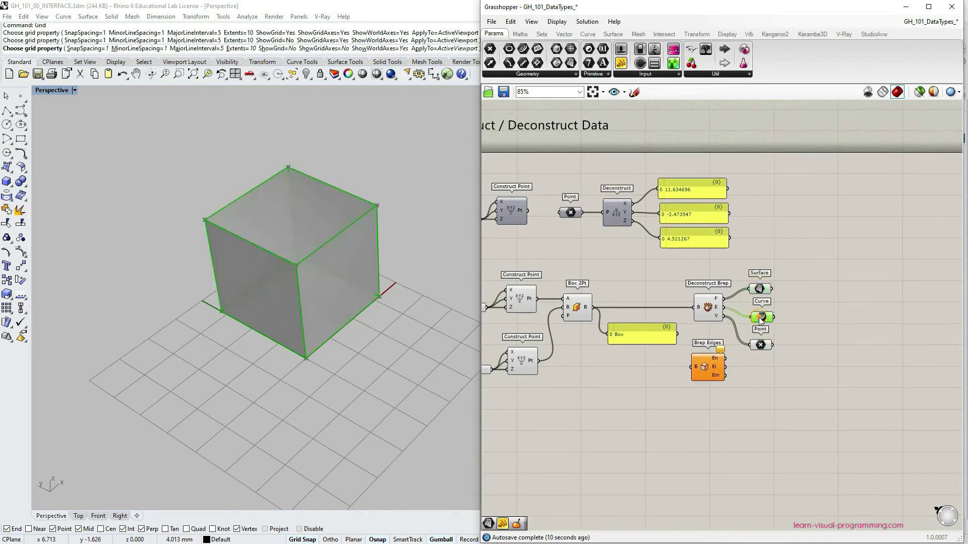
pyautogui.click(766, 347)
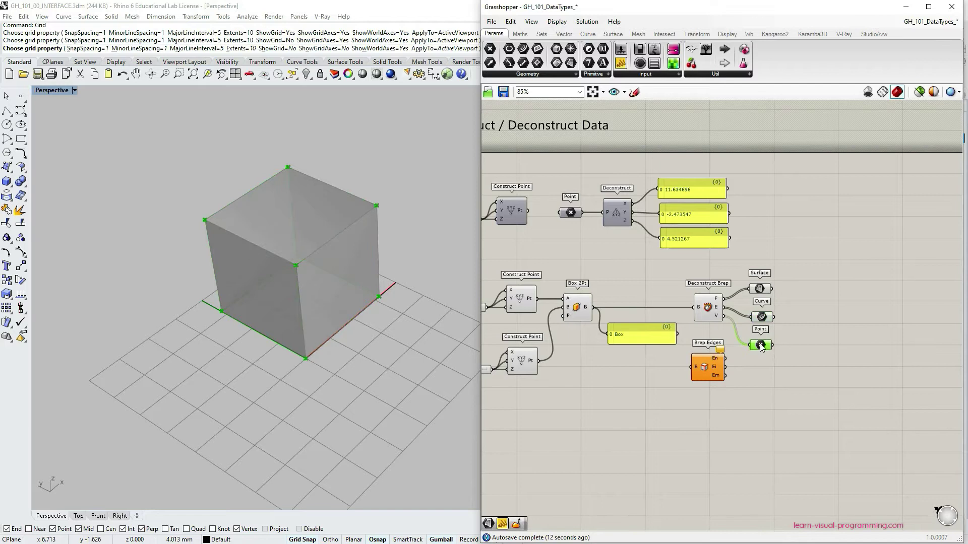
pyautogui.click(787, 298)
# - Move the box's panel above the wire to Deconstruct Brep and feed the Box 2Pt output into Brep Edges
pyautogui.moveTo(643, 331); pyautogui.dragTo(643, 282)
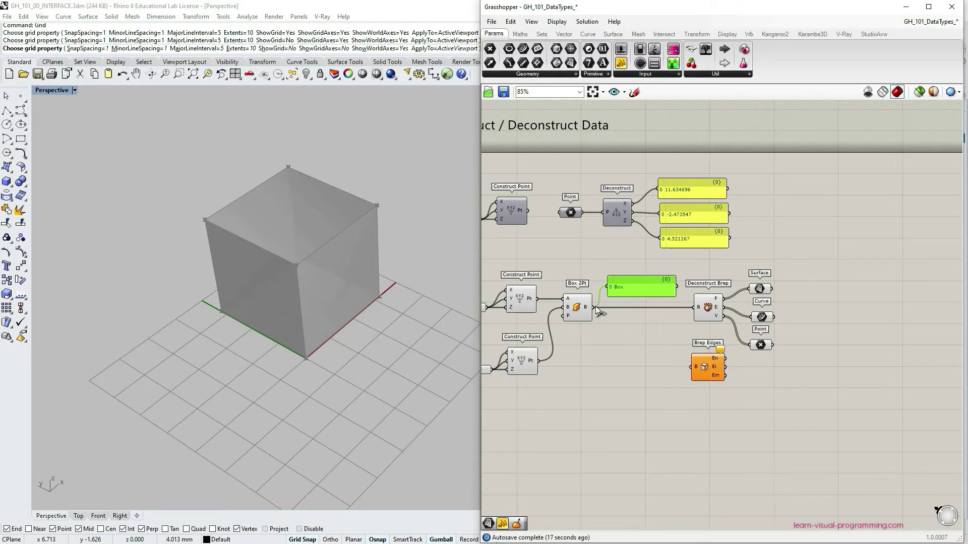
pyautogui.moveTo(595, 308); pyautogui.dragTo(692, 367)
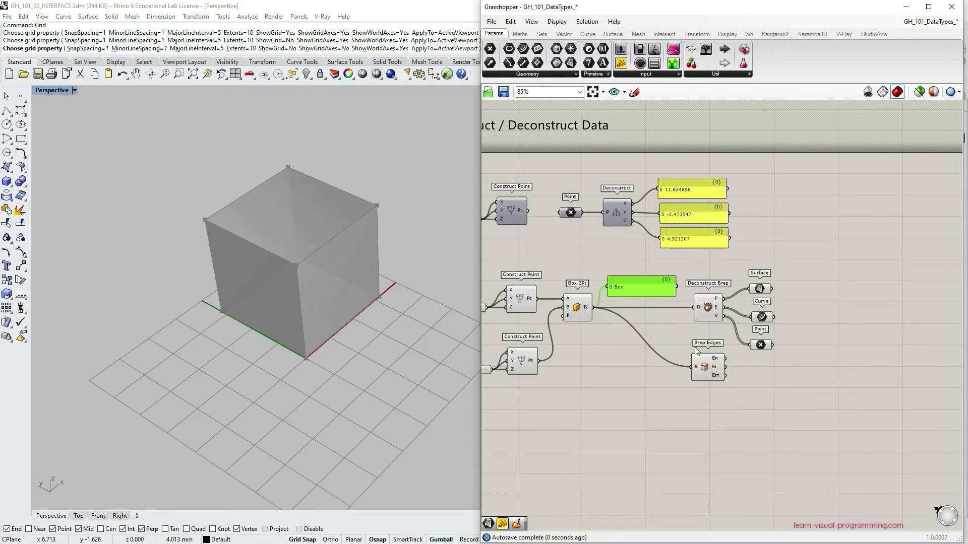
pyautogui.click(708, 367)
pyautogui.moveTo(724, 385); pyautogui.dragTo(692, 357, button='right')
pyautogui.moveTo(672, 354); pyautogui.dragTo(677, 358)
pyautogui.click(726, 360)
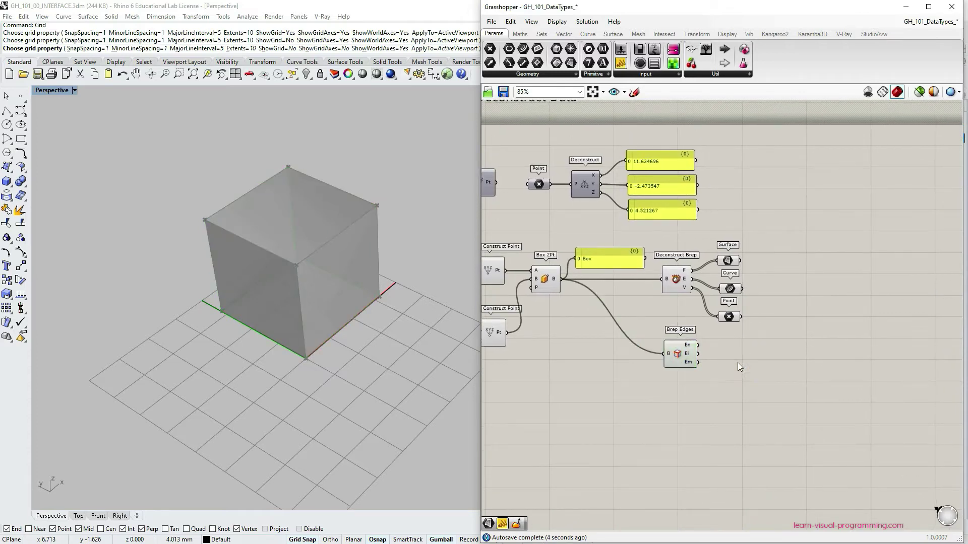
# - Add a panel beside Brep Edges fed by its interior edges (Ei) output, enlarging and aligning it to show the full list
pyautogui.moveTo(621, 63); pyautogui.dragTo(769, 350)
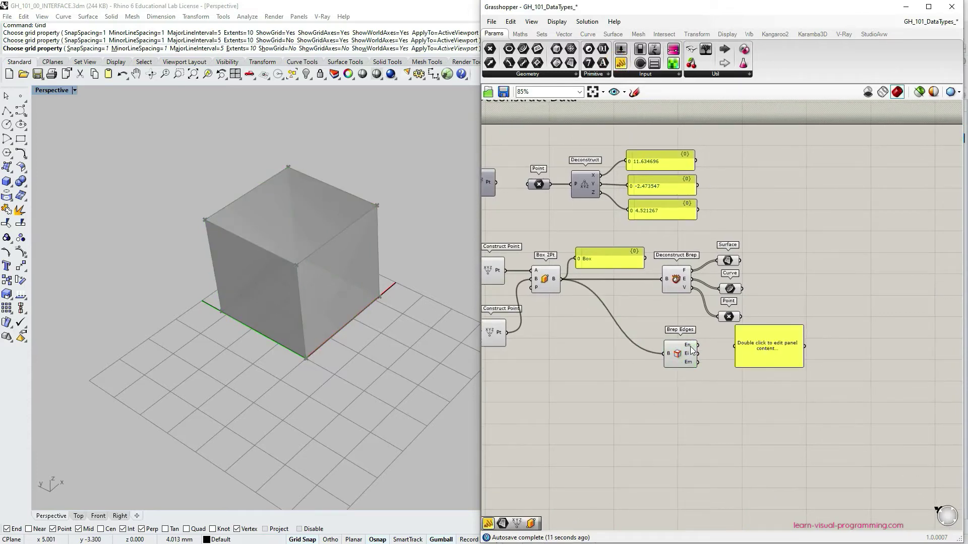
pyautogui.moveTo(690, 351)
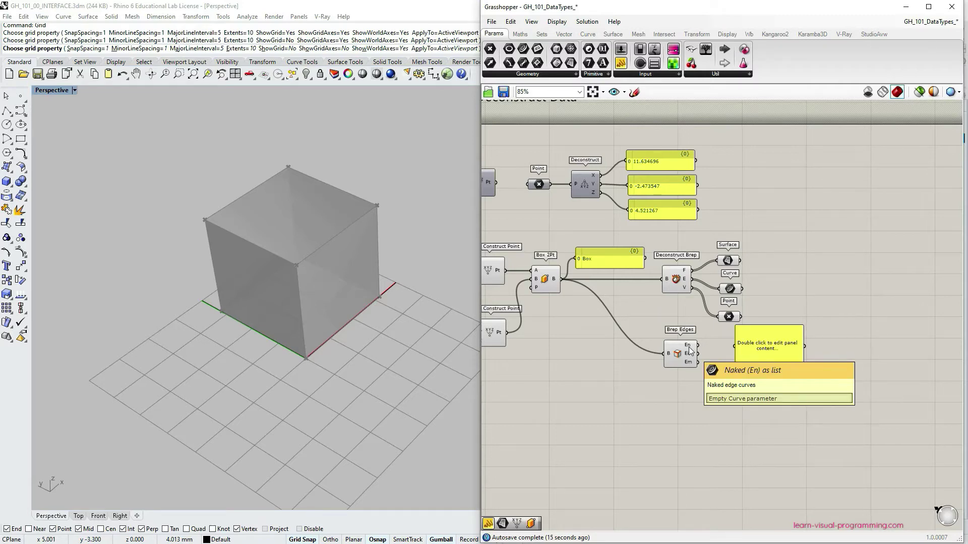
pyautogui.scroll(3, 690, 351)
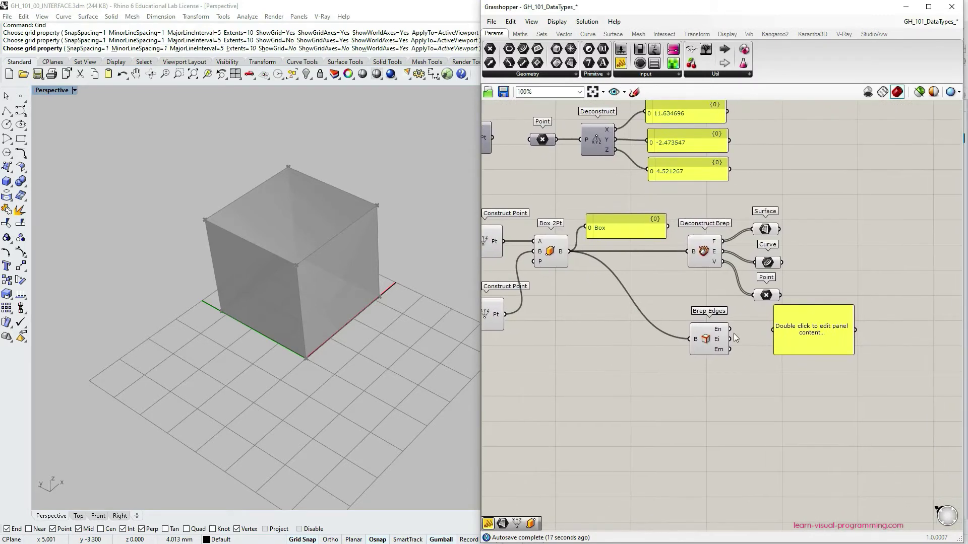
pyautogui.moveTo(720, 335)
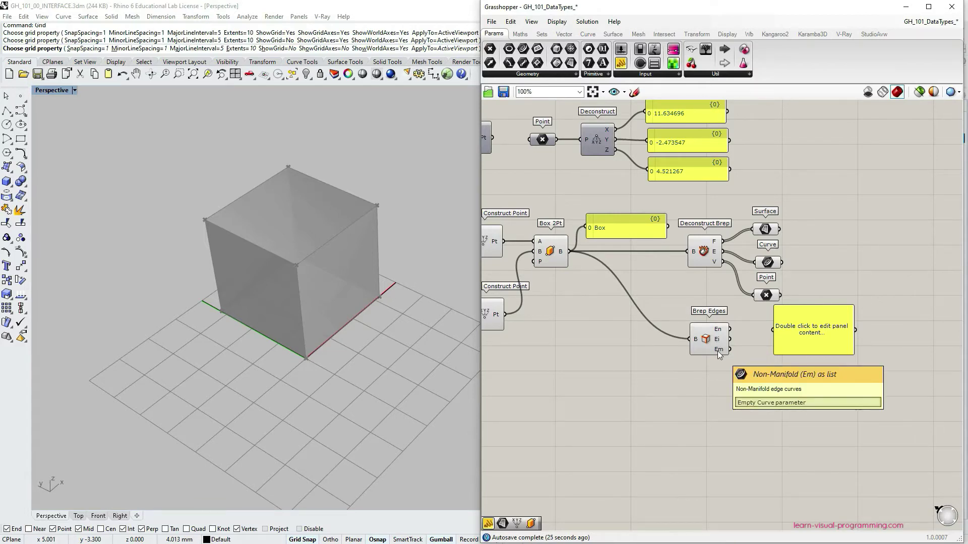
pyautogui.moveTo(730, 329); pyautogui.dragTo(839, 425)
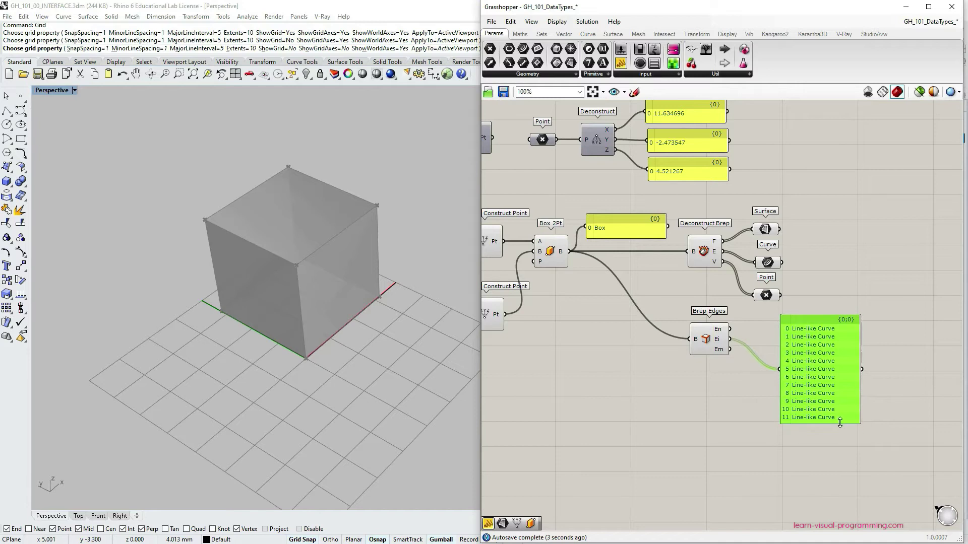
pyautogui.moveTo(832, 391); pyautogui.dragTo(841, 361)
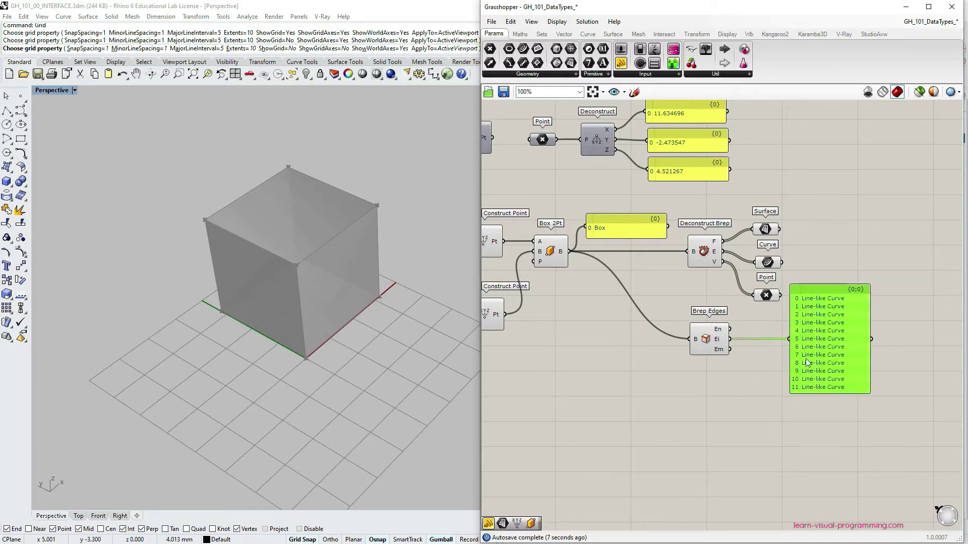
pyautogui.click(838, 401)
pyautogui.scroll(-1, 699, 345)
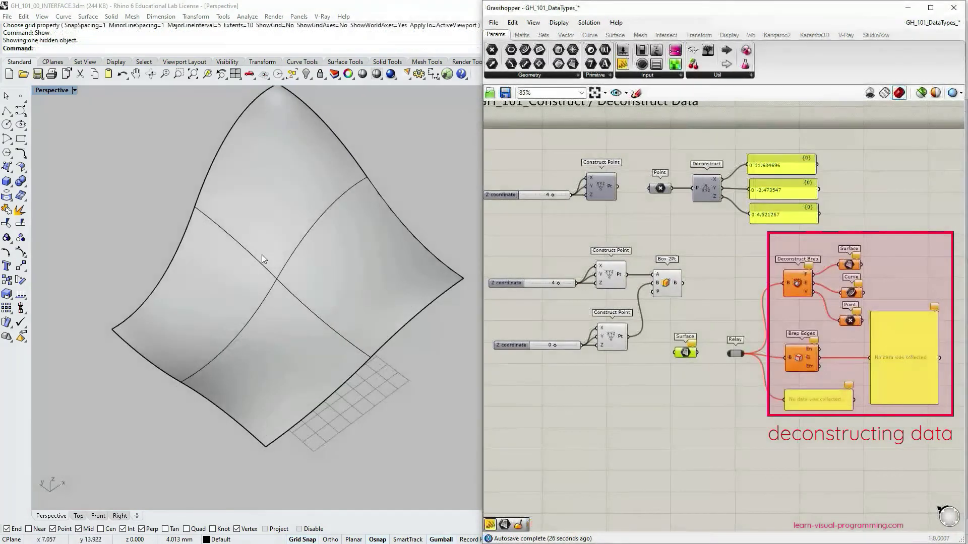
# - Reference the curved Rhino surface in the standalone Surface parameter next to the relay
pyautogui.click(264, 256)
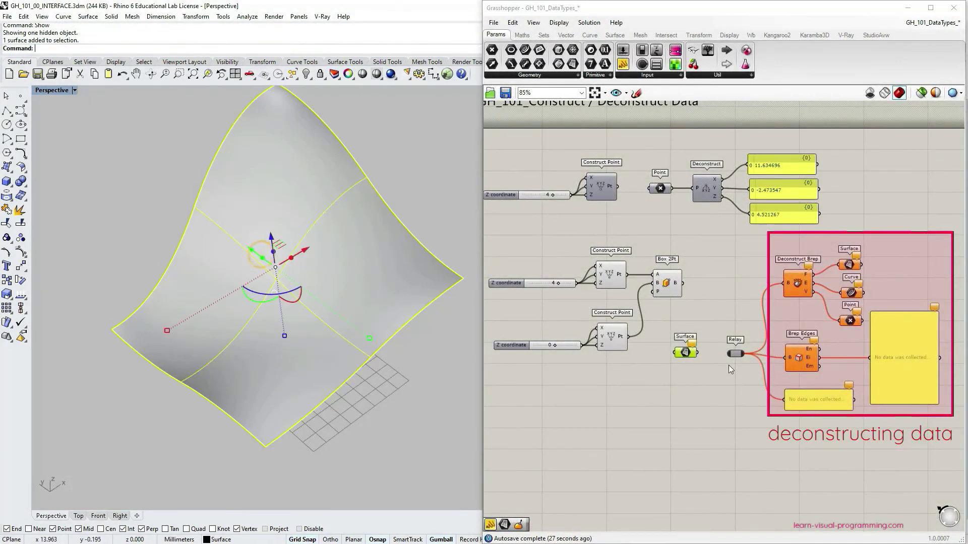
pyautogui.rightClick(685, 352)
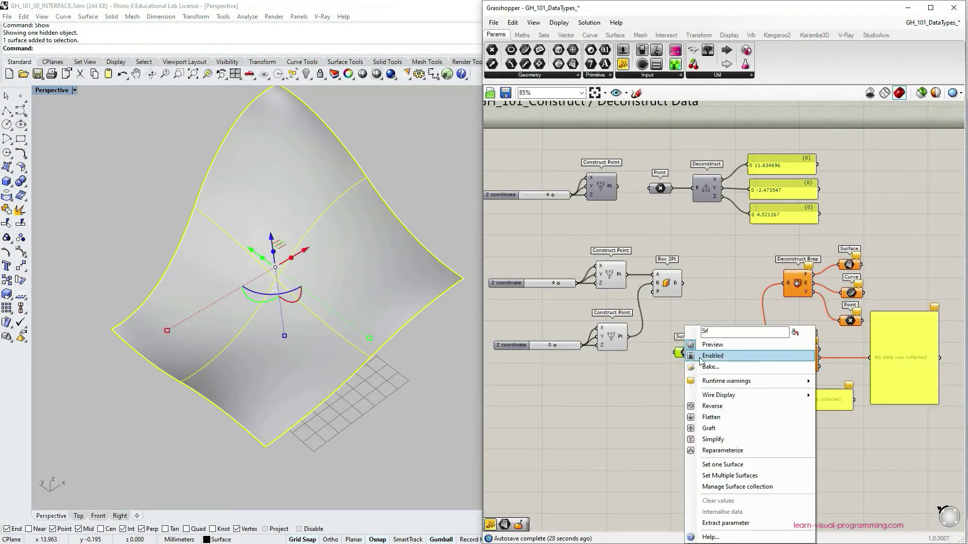
pyautogui.click(716, 465)
pyautogui.click(444, 175)
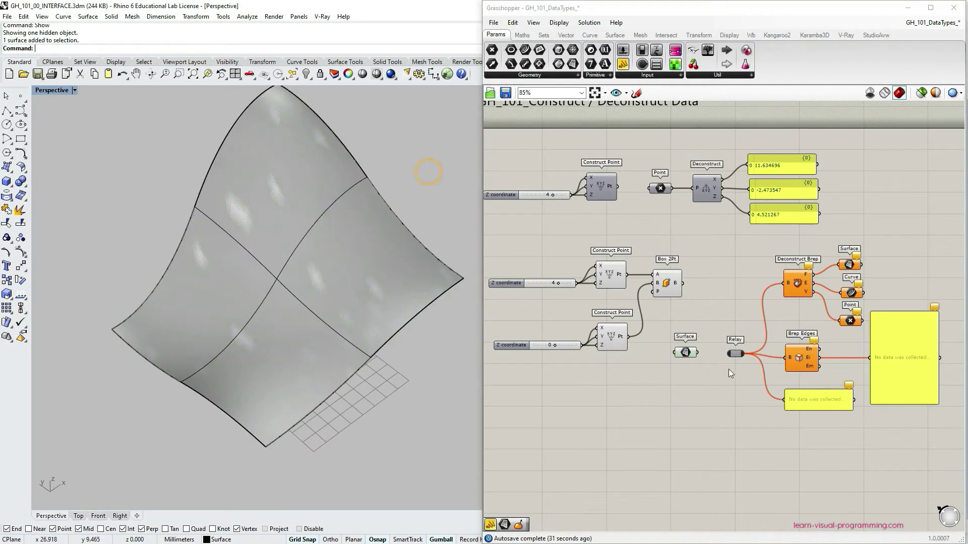
# - Feed the Surface parameter into the relay and hide both the parameter's preview and the original Rhino surface
pyautogui.click(685, 352)
pyautogui.middleClick(690, 353)
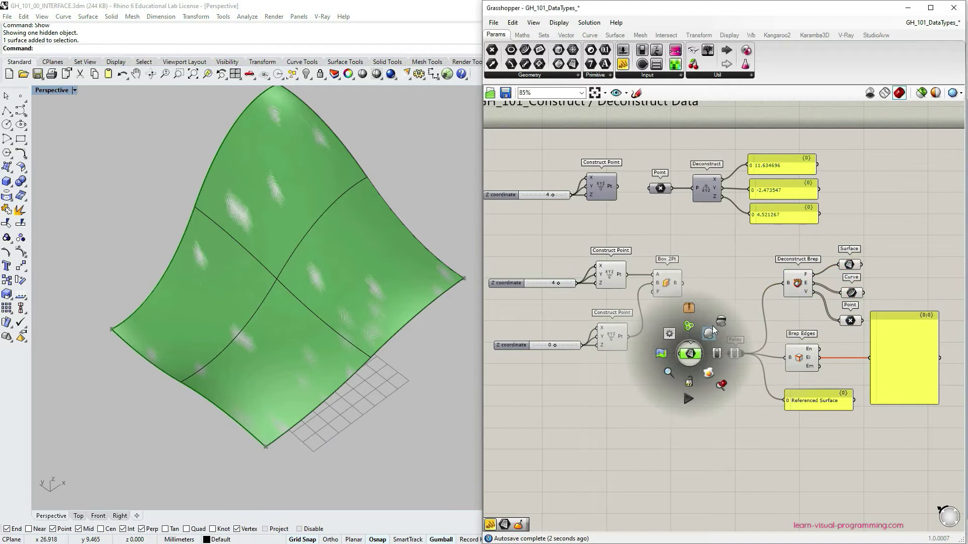
pyautogui.click(711, 328)
pyautogui.press('Return')
# - Highlight the three Deconstruct Brep output parameters in turn and examine the referenced surface's face, edges and corner points
pyautogui.click(852, 265)
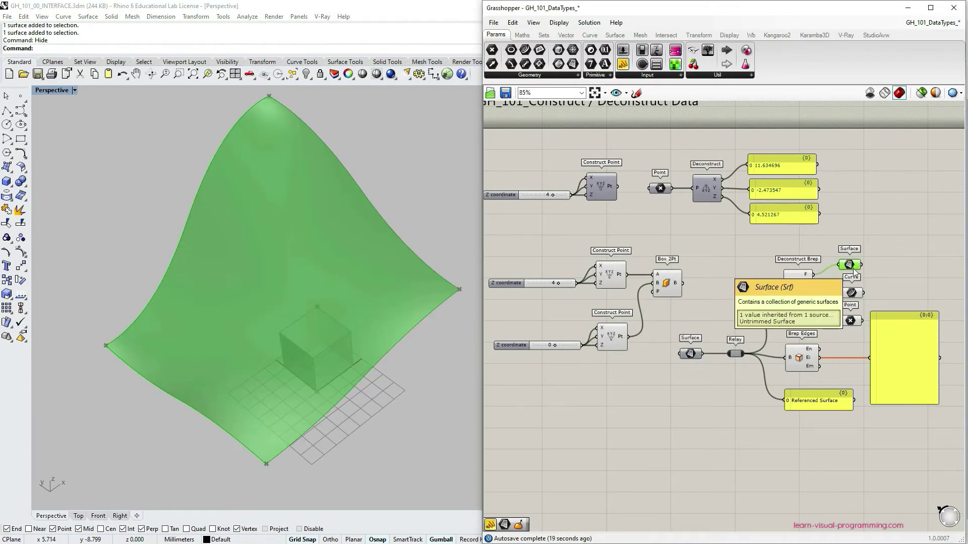
pyautogui.click(852, 293)
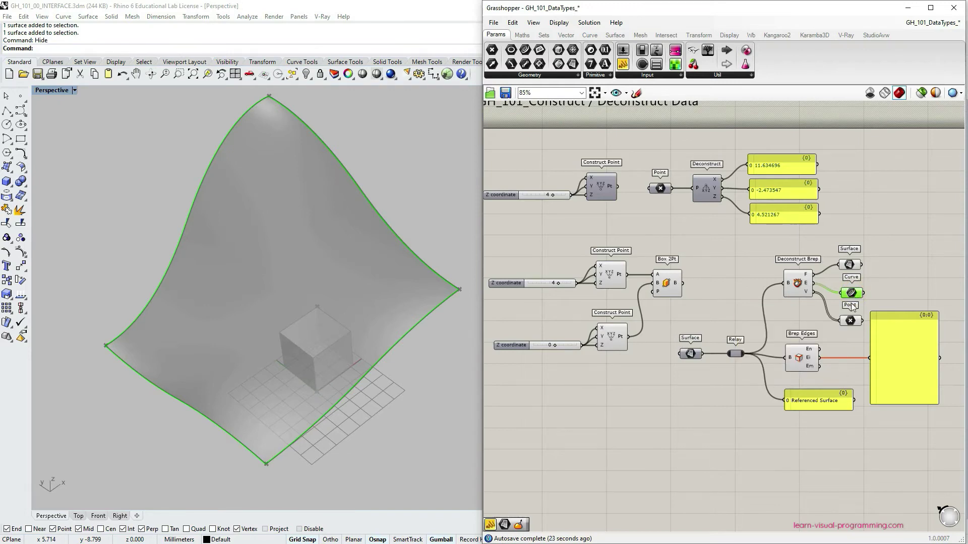
pyautogui.click(850, 321)
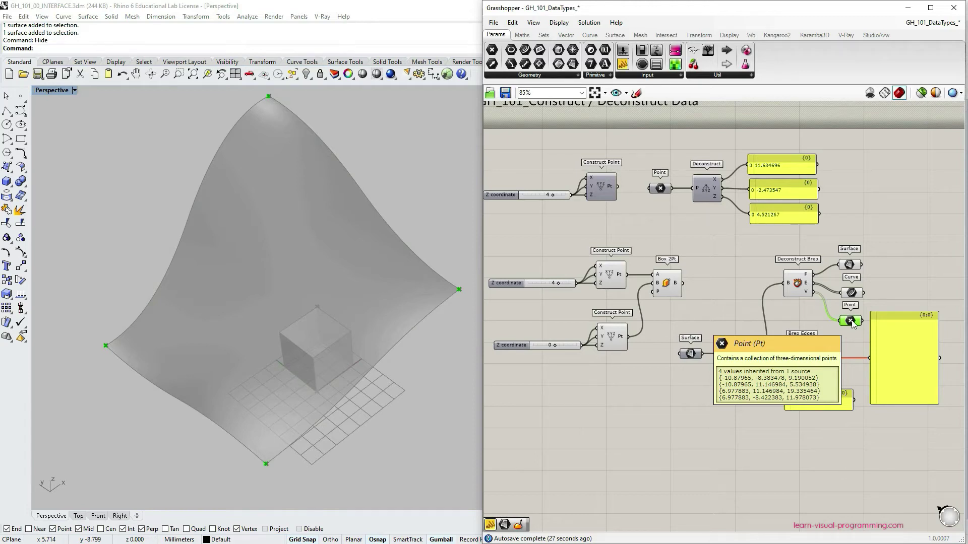
pyautogui.click(854, 343)
# - Switch the edge list panel's source to the naked edges (En) output of Brep Edges and align the panel with it
pyautogui.moveTo(854, 361); pyautogui.dragTo(829, 364, button='right')
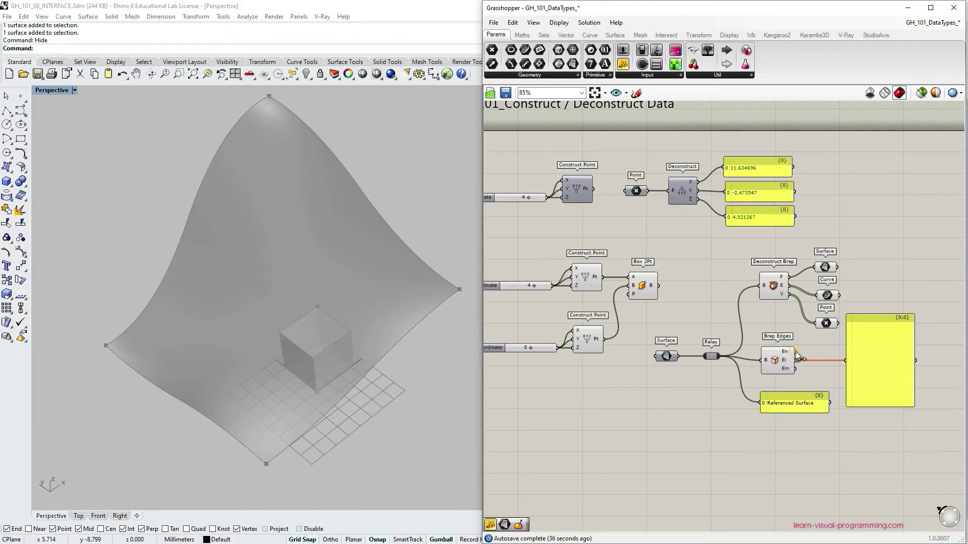
pyautogui.moveTo(796, 354); pyautogui.dragTo(795, 352)
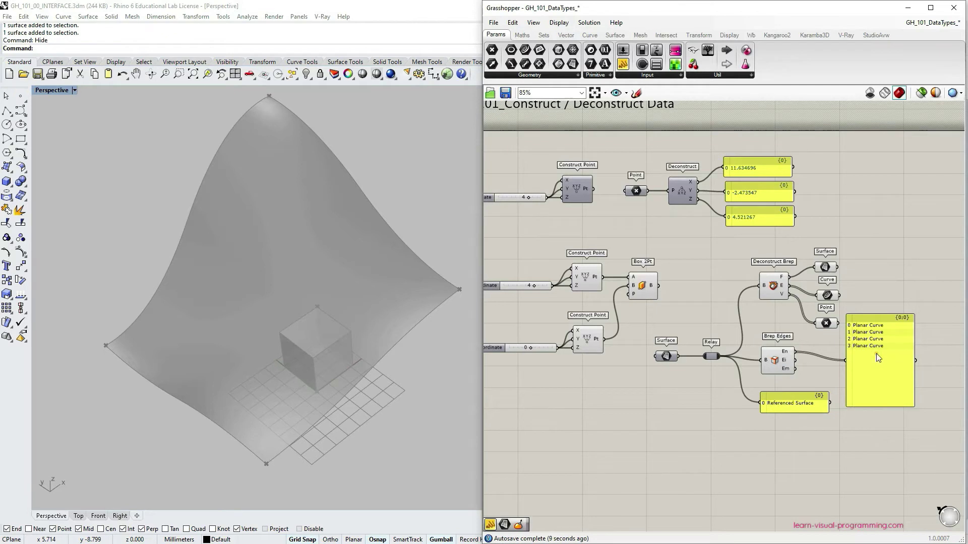
pyautogui.moveTo(877, 357); pyautogui.dragTo(883, 349)
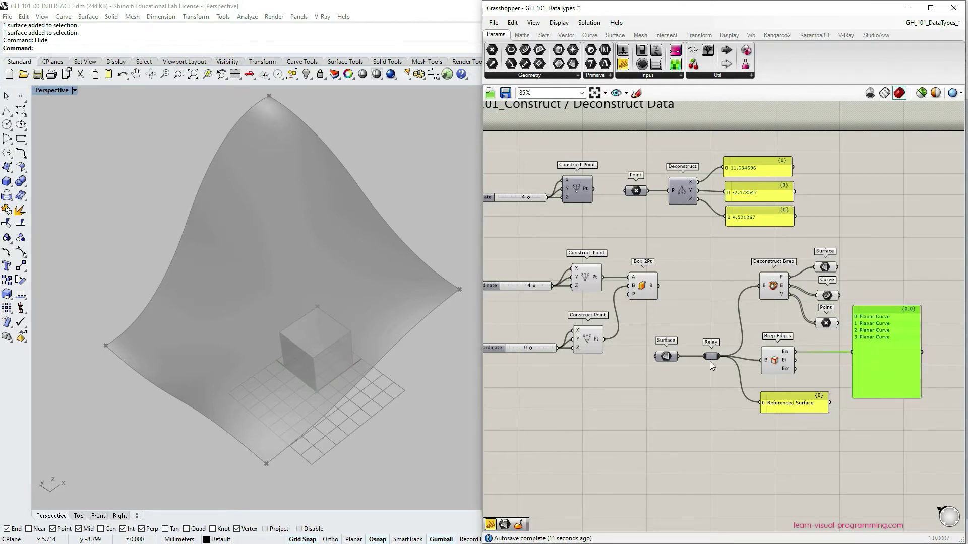
pyautogui.click(685, 316)
# - Add a Populate 3D component in the empty area of the Construct / Deconstruct Data group
pyautogui.scroll(-3, 687, 325)
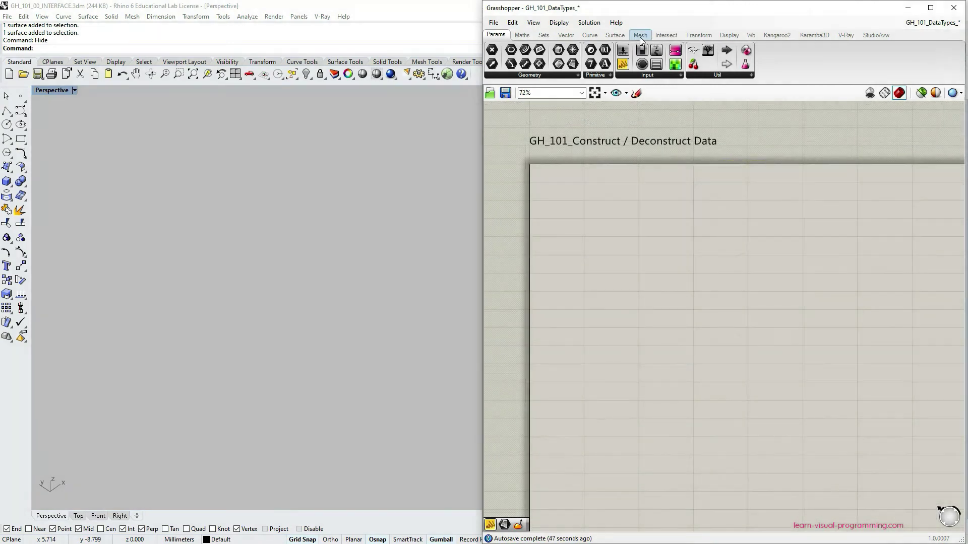
pyautogui.click(640, 36)
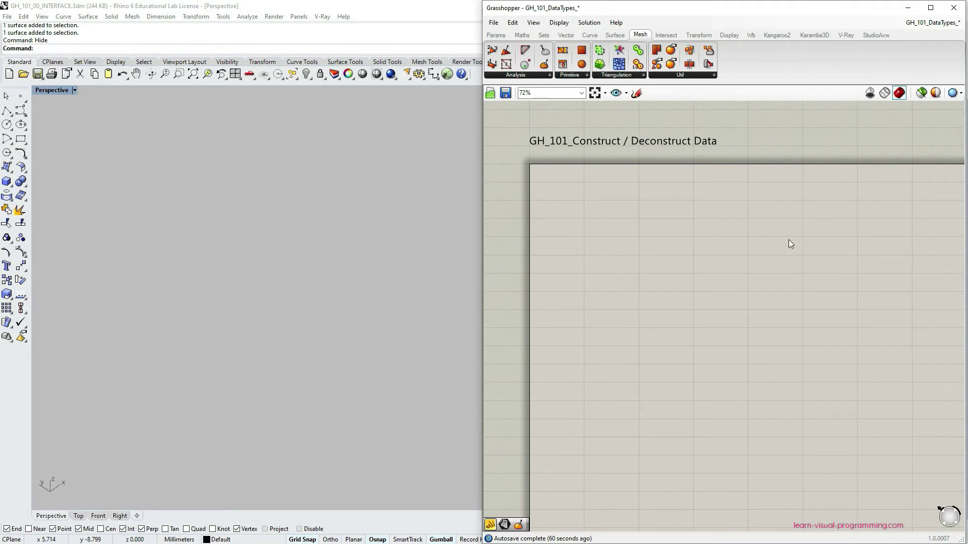
pyautogui.click(565, 34)
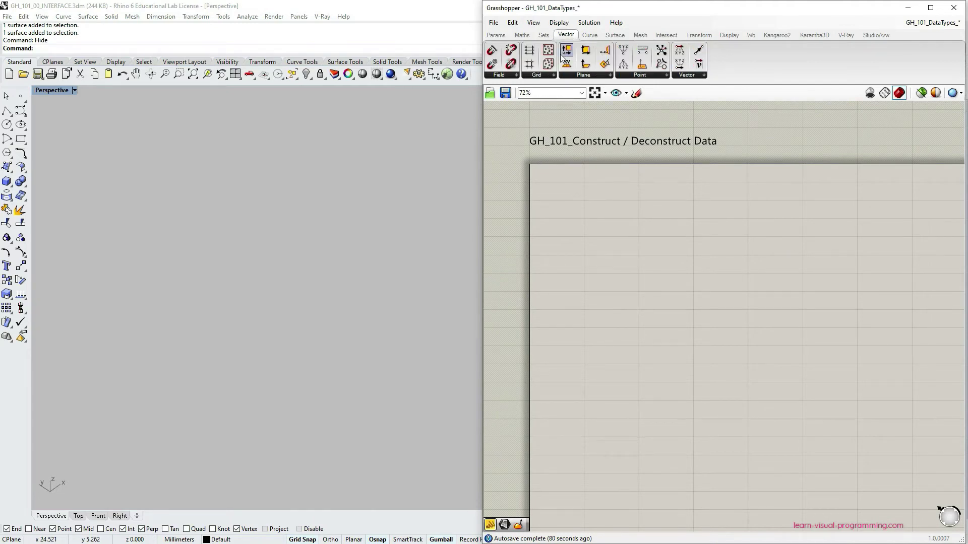
pyautogui.click(552, 75)
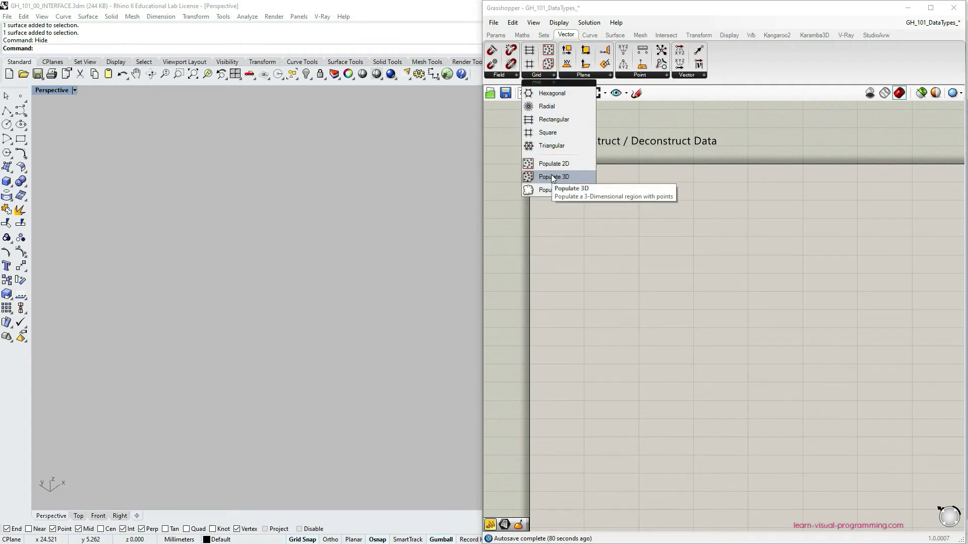
pyautogui.moveTo(558, 176); pyautogui.dragTo(603, 267)
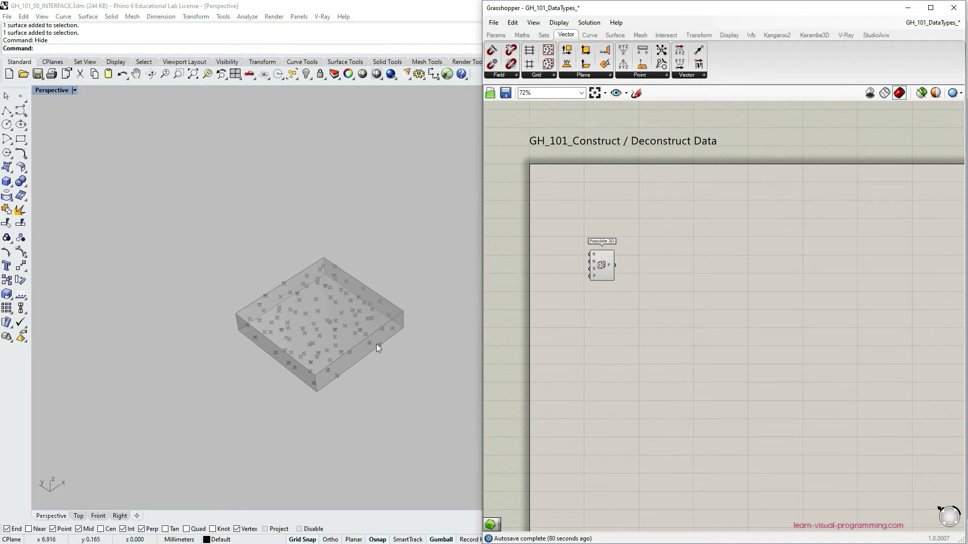
pyautogui.scroll(3, 376, 344)
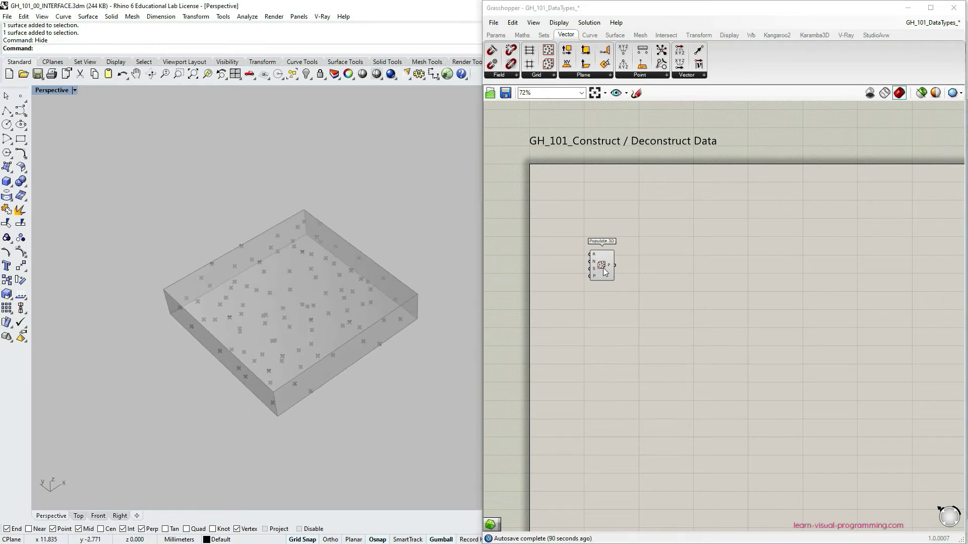
pyautogui.moveTo(604, 268); pyautogui.dragTo(626, 272)
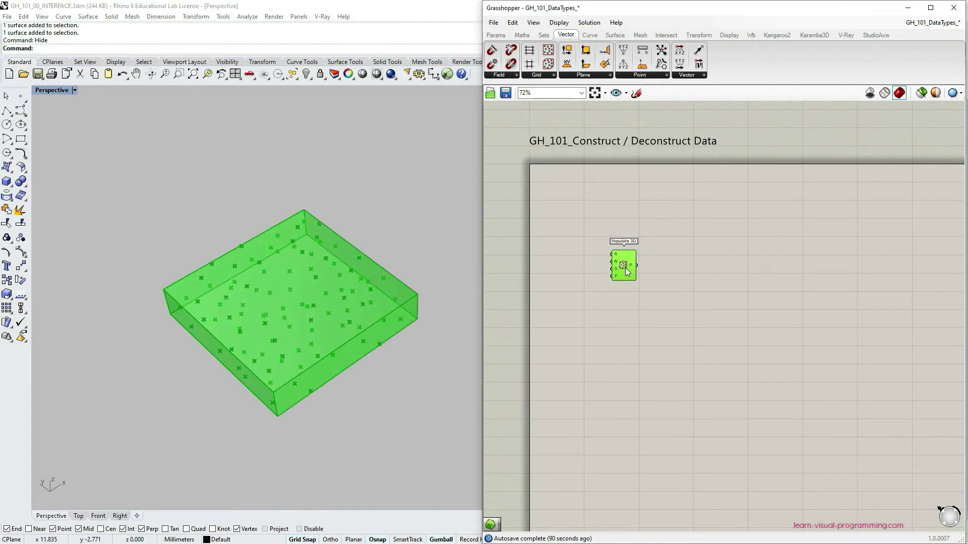
pyautogui.click(621, 303)
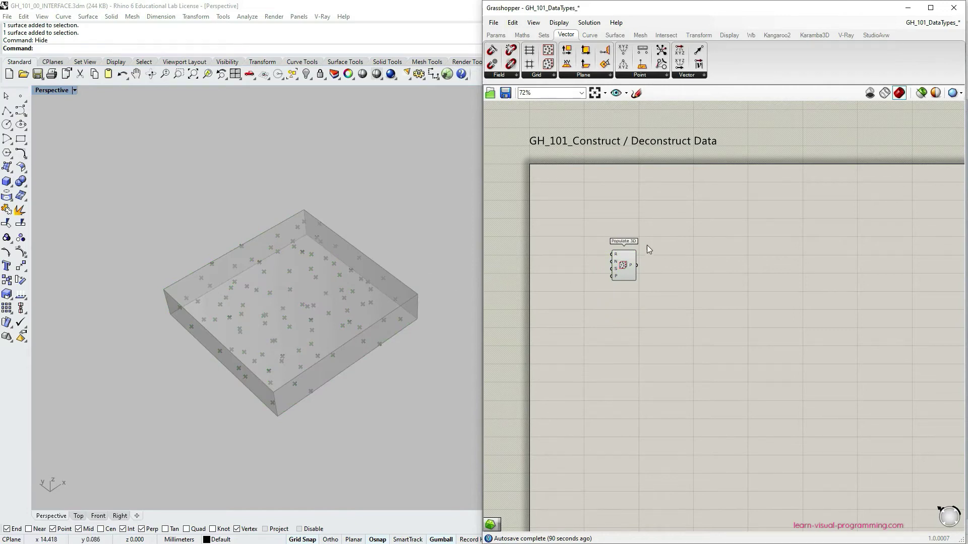
# - Add a number slider with value 10, feed it into the count (N) input of Populate 3D, and inspect the resulting points
pyautogui.doubleClick(576, 309)
pyautogui.write('10')
pyautogui.press('Return')
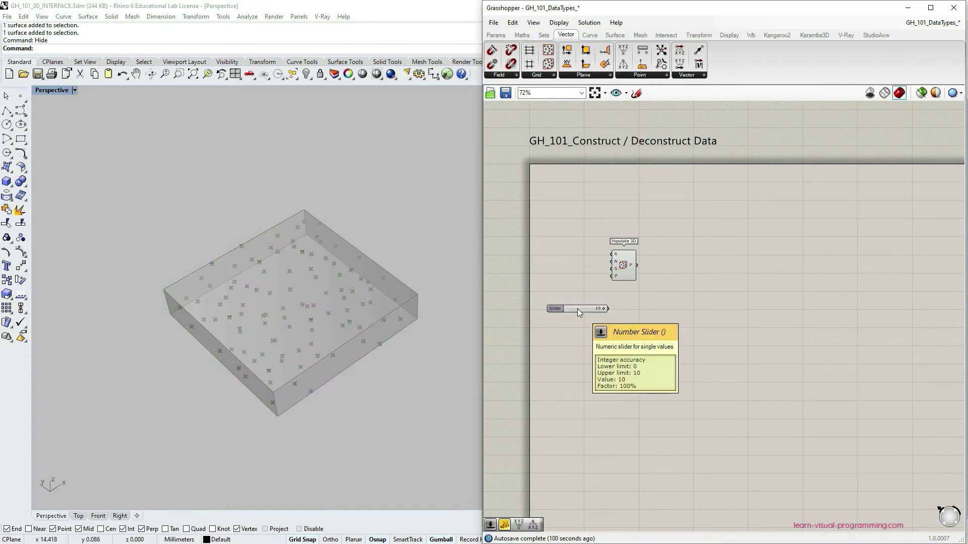
pyautogui.moveTo(576, 309); pyautogui.dragTo(614, 262)
pyautogui.click(624, 270)
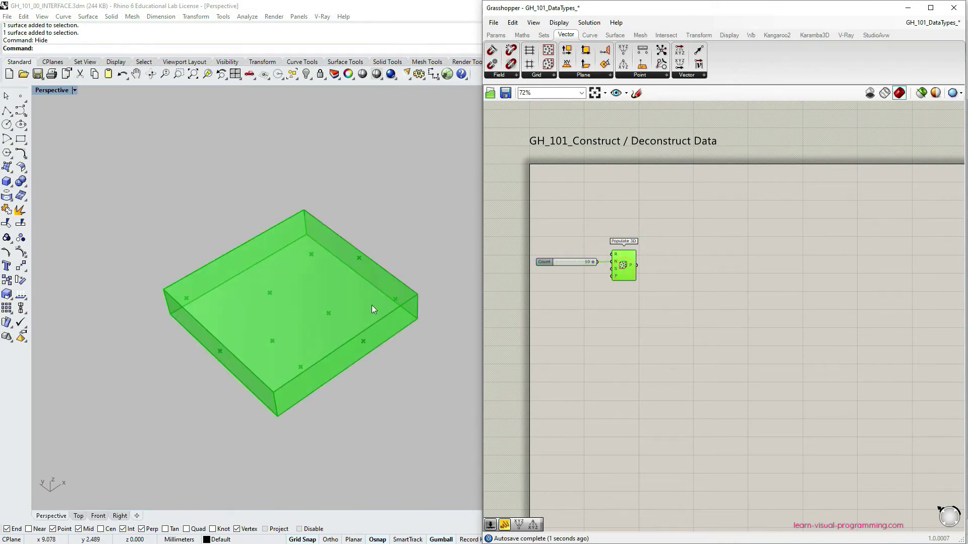
pyautogui.moveTo(371, 305); pyautogui.dragTo(369, 338, button='right')
pyautogui.click(567, 291)
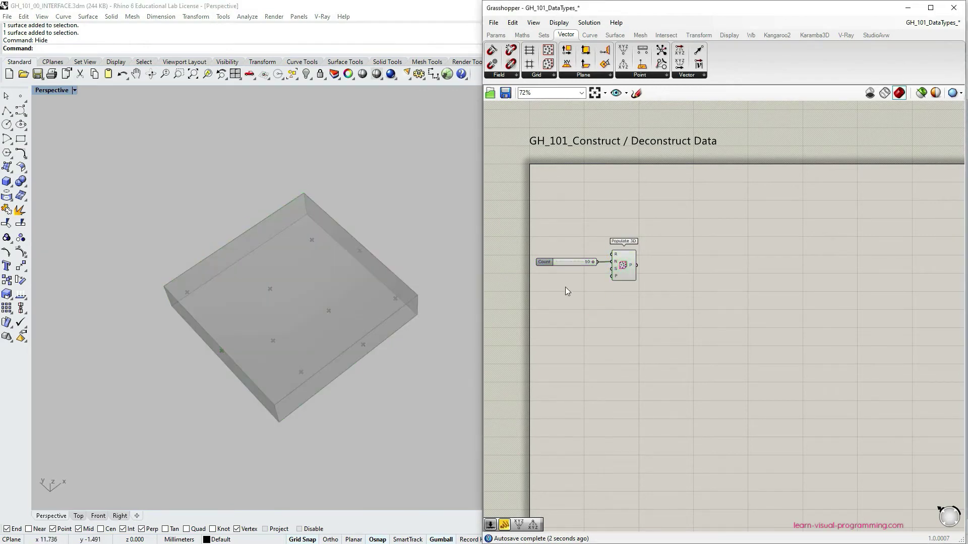
# - Raise the Count slider's maximum to 20 and set its value to 14
pyautogui.doubleClick(545, 262)
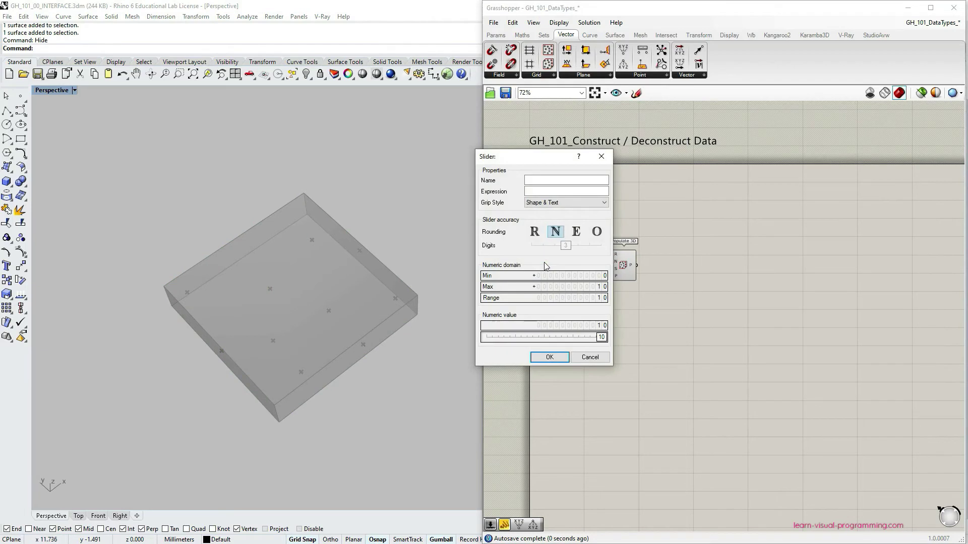
pyautogui.doubleClick(595, 291)
pyautogui.write('20')
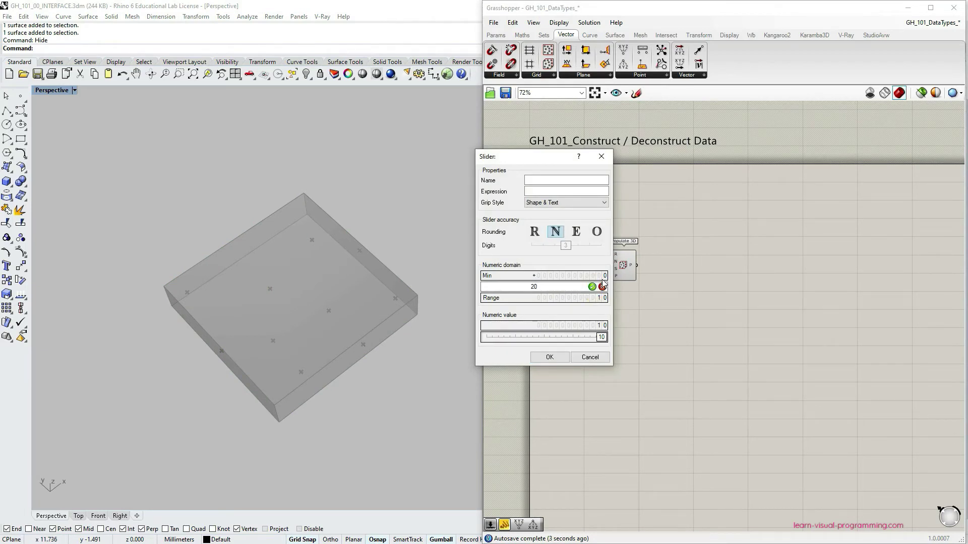
pyautogui.click(592, 286)
pyautogui.click(550, 357)
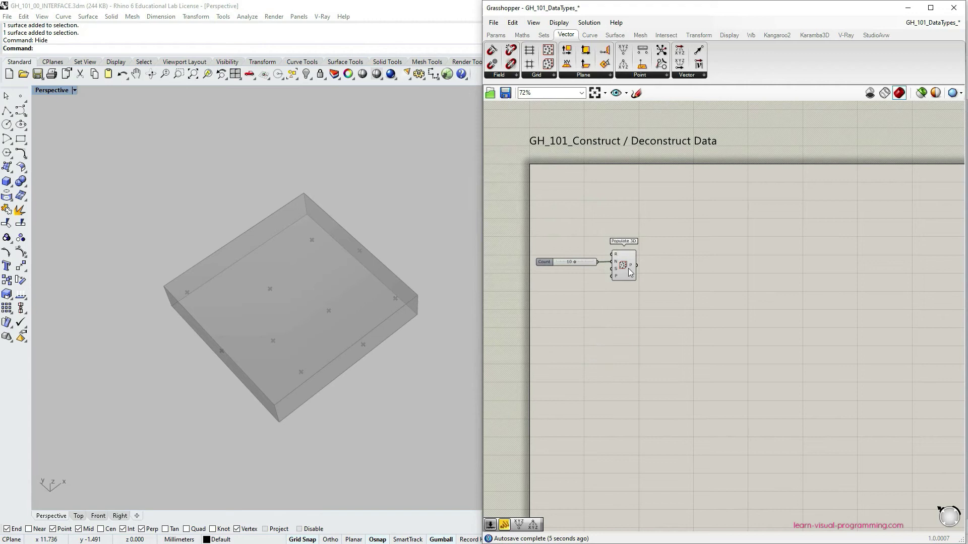
pyautogui.click(629, 273)
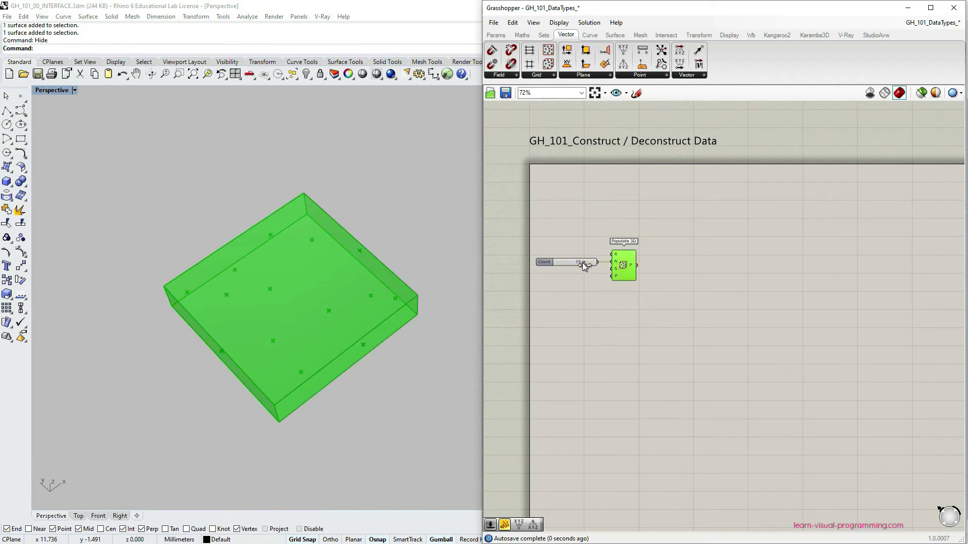
# - Add a number slider with value 1000 and feed it into the Seed (S) input of Populate 3D
pyautogui.moveTo(618, 273)
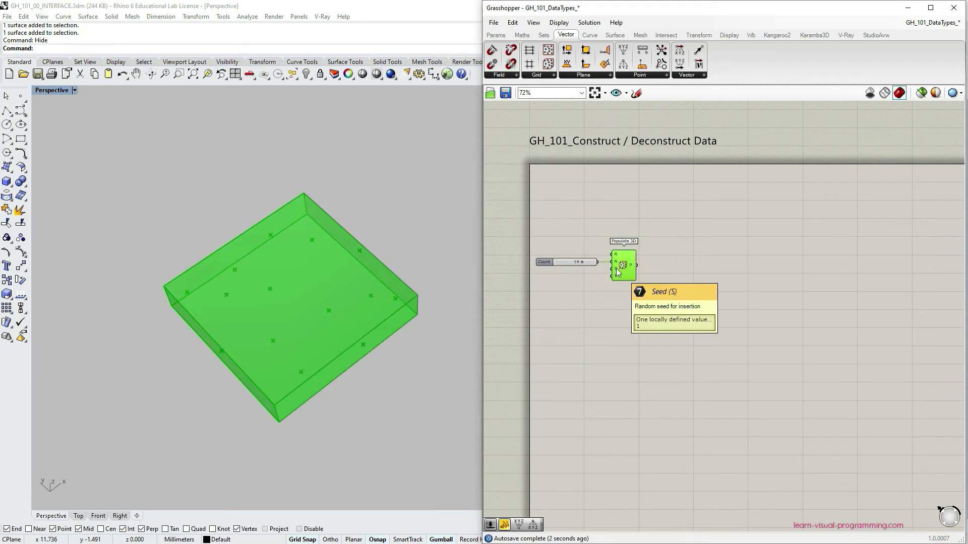
pyautogui.doubleClick(570, 364)
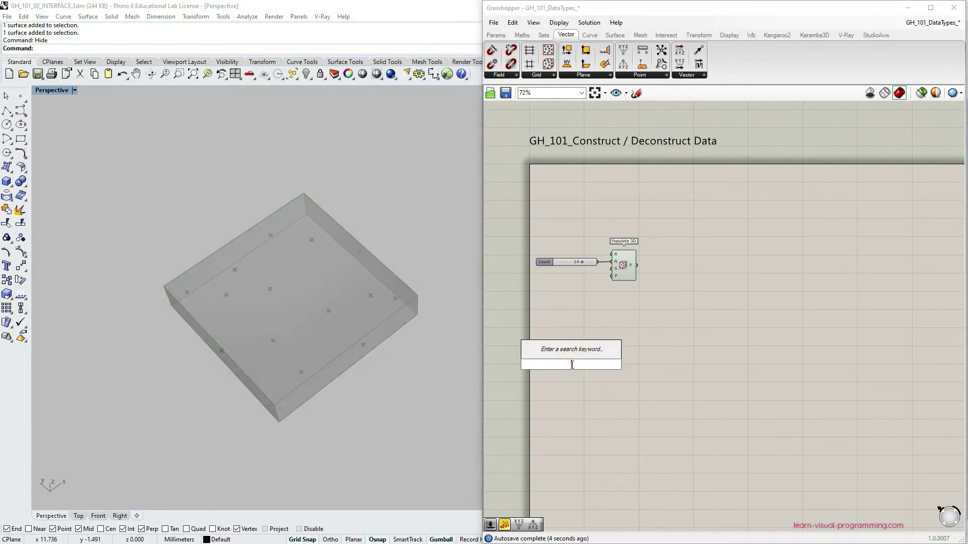
pyautogui.write('1000')
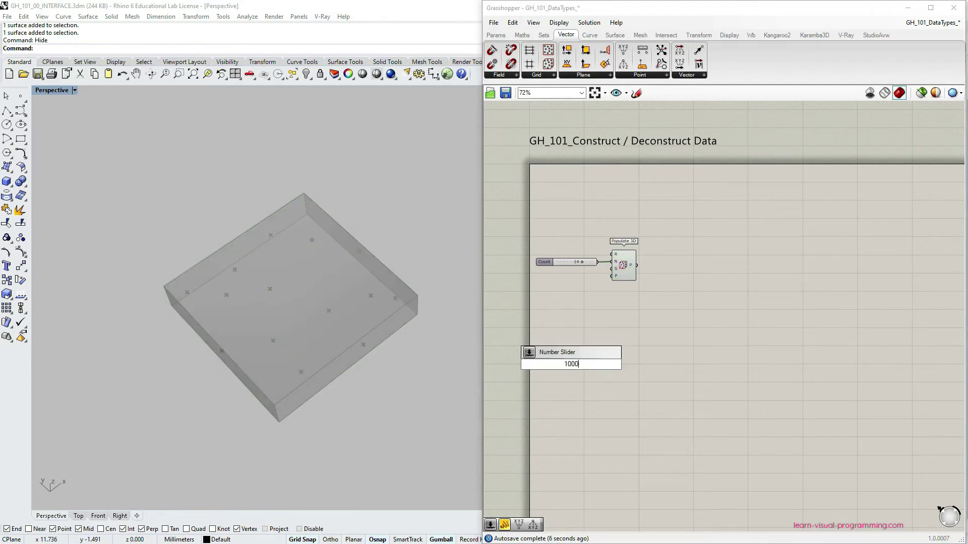
pyautogui.press('Return')
pyautogui.moveTo(571, 365); pyautogui.dragTo(611, 268)
pyautogui.click(623, 265)
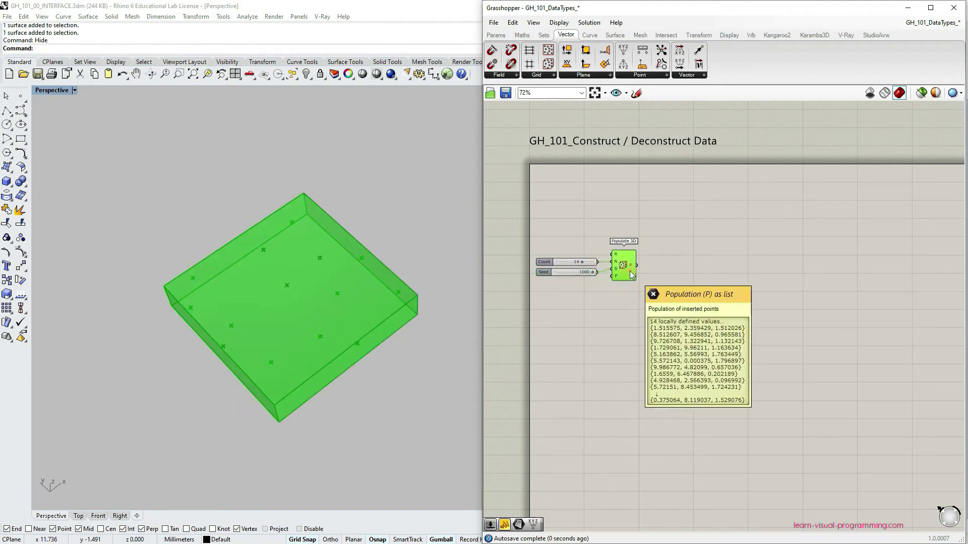
# - Add a Delaunay Mesh component beside Populate 3D and feed it the population points
pyautogui.click(640, 35)
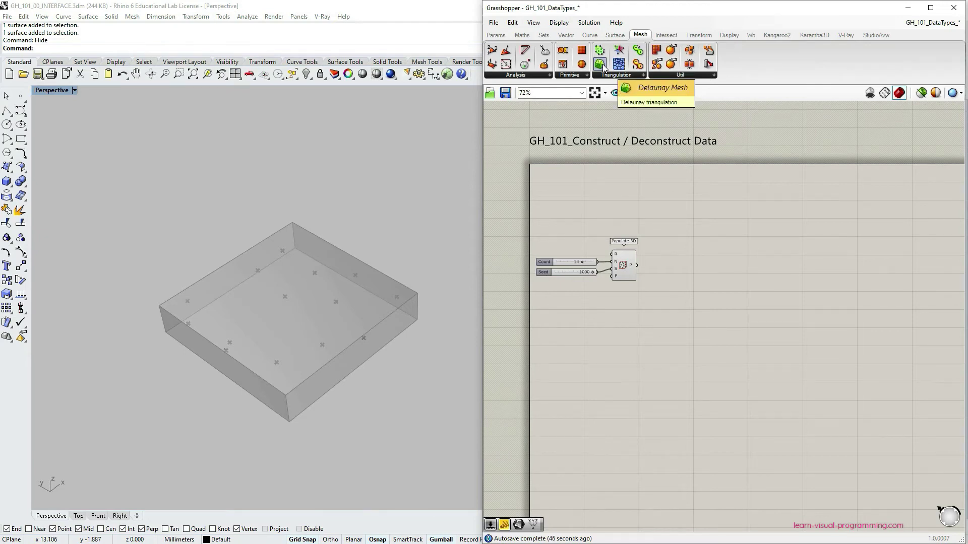
pyautogui.moveTo(603, 67); pyautogui.dragTo(687, 260)
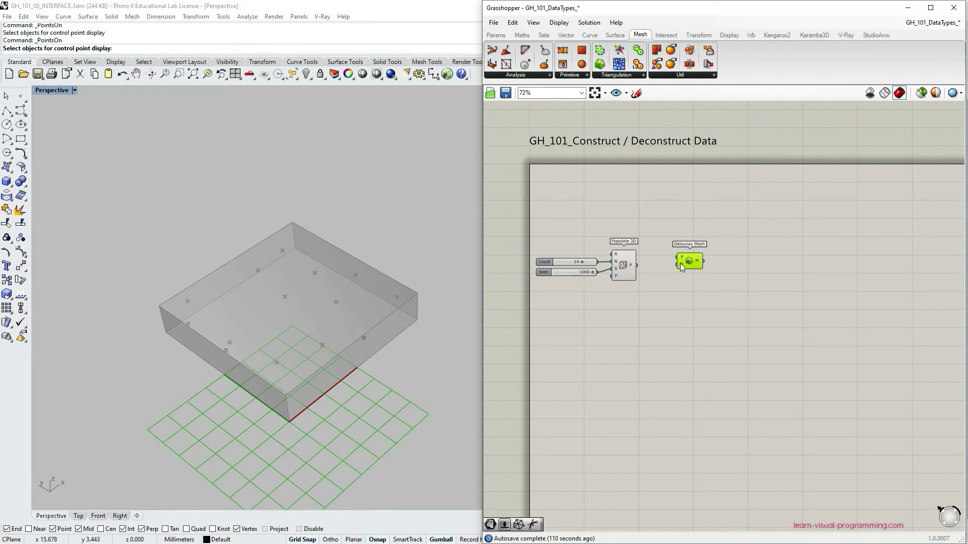
pyautogui.moveTo(637, 265); pyautogui.dragTo(678, 258)
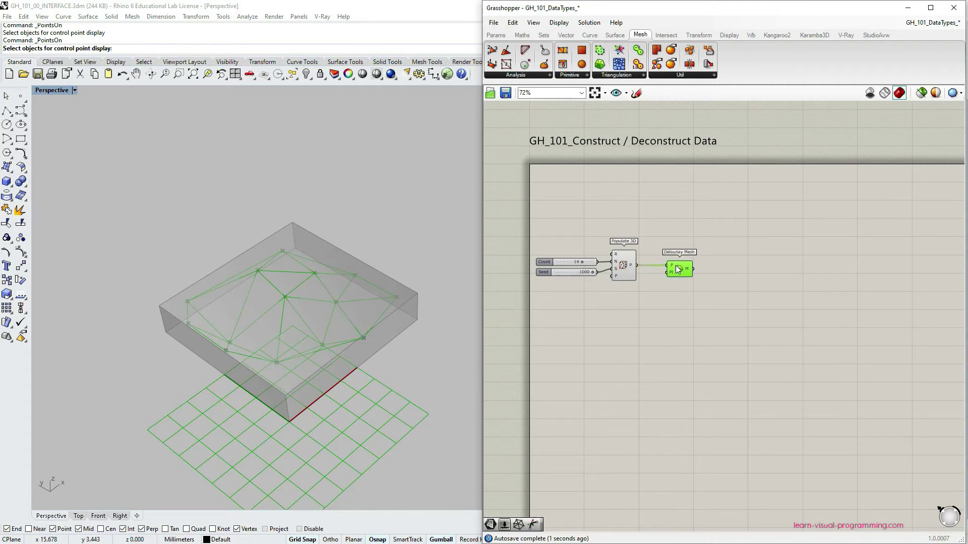
# - Turn off the Populate 3D preview, set Count to 11 and Seed to 762, and highlight the Delaunay mesh
pyautogui.moveTo(635, 219); pyautogui.dragTo(549, 303)
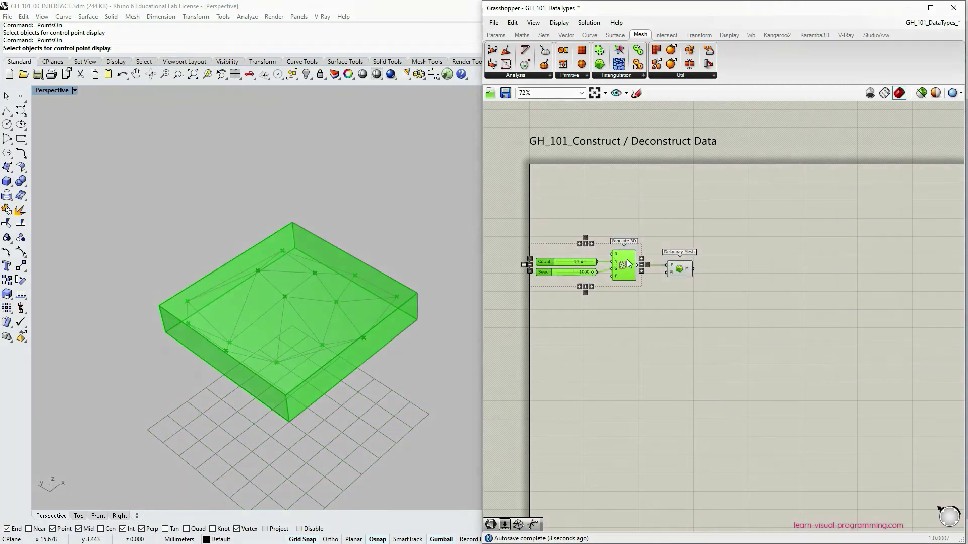
pyautogui.press('space')
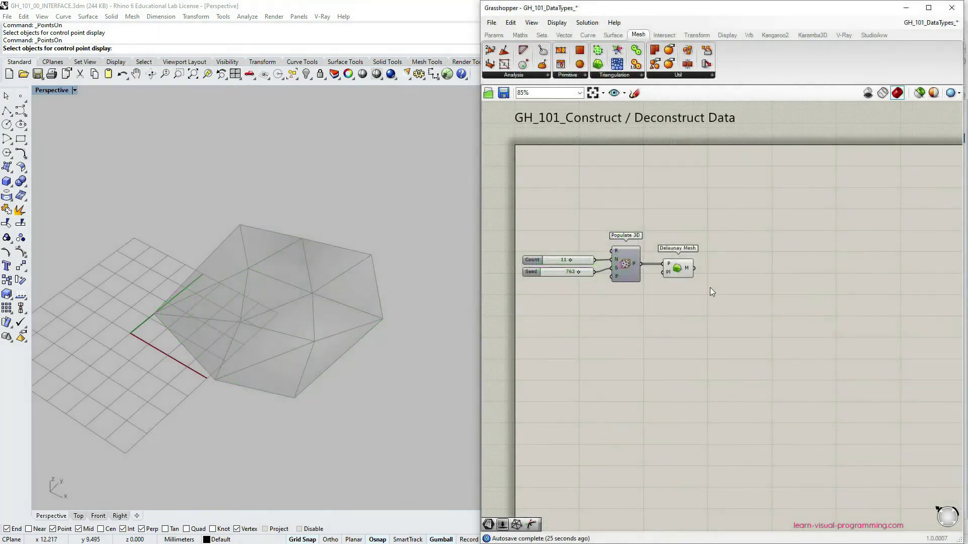
pyautogui.click(681, 271)
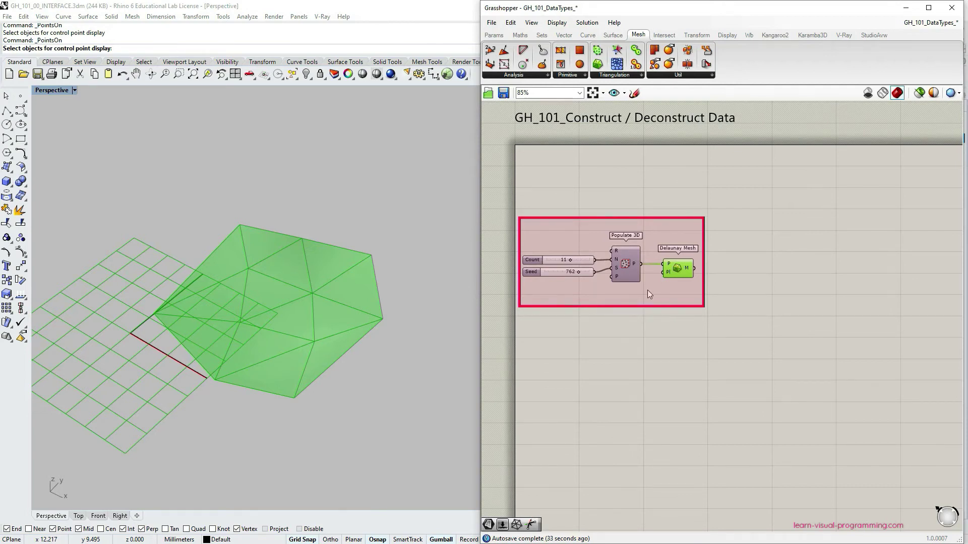
# - Add a Deconstruct Mesh component after Delaunay Mesh and connect the mesh output to its M input
pyautogui.click(510, 75)
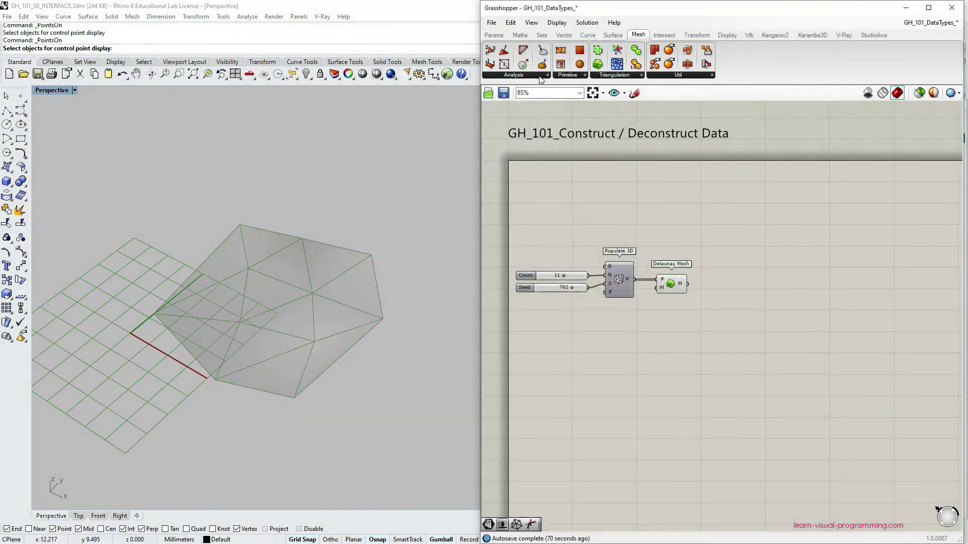
pyautogui.click(537, 75)
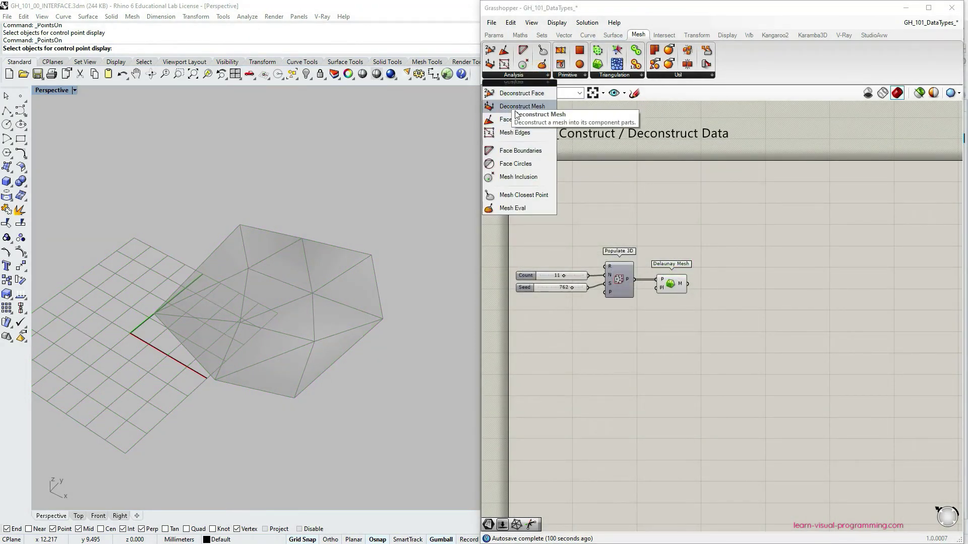
pyautogui.moveTo(516, 115); pyautogui.dragTo(710, 297)
pyautogui.moveTo(691, 297); pyautogui.dragTo(688, 274, button='right')
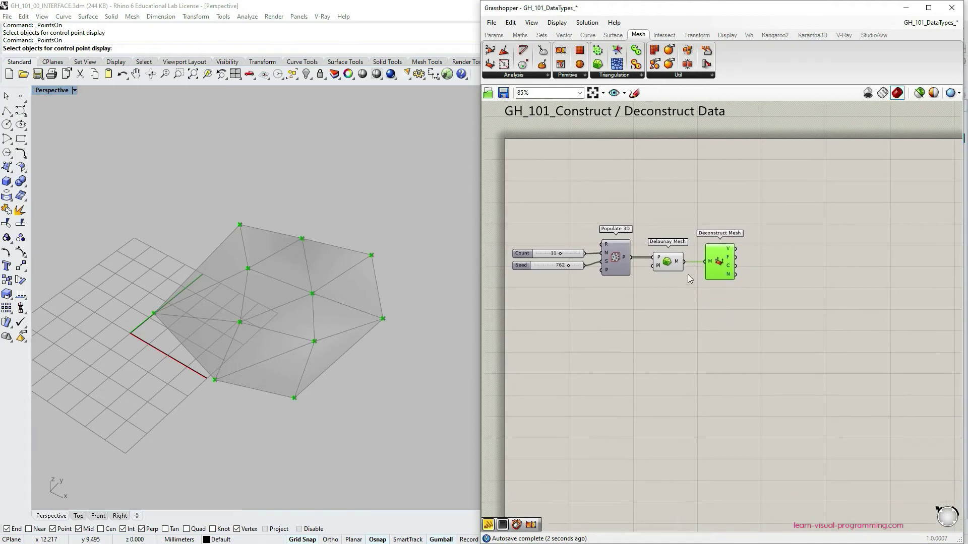
pyautogui.scroll(4, 688, 274)
pyautogui.click(848, 273)
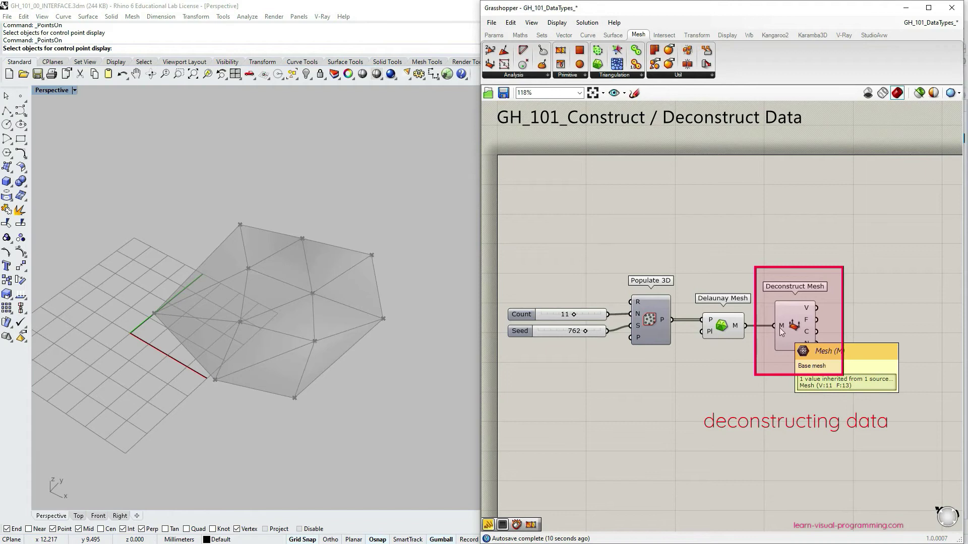
# - Inspect the Deconstruct Mesh outputs and nudge the component slightly closer to Delaunay Mesh
pyautogui.moveTo(807, 310)
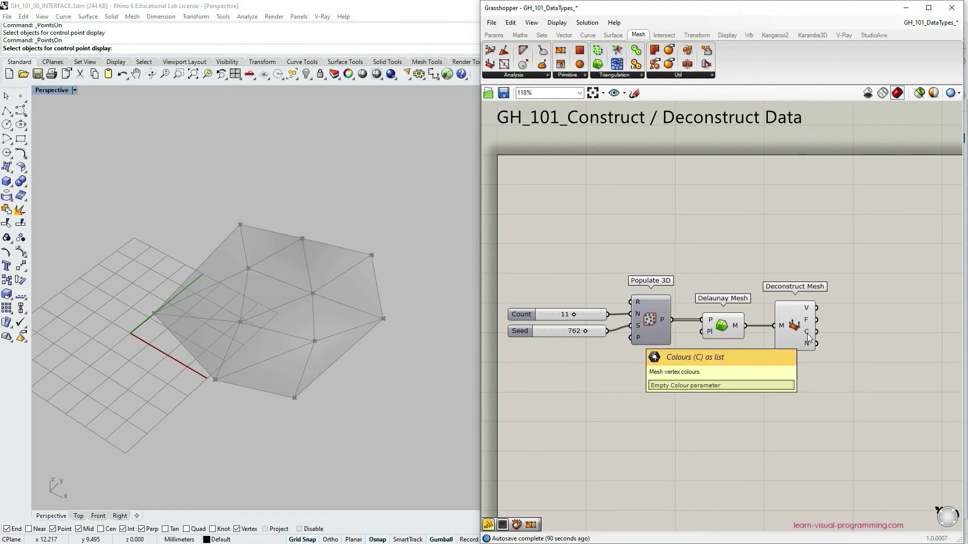
pyautogui.moveTo(807, 343)
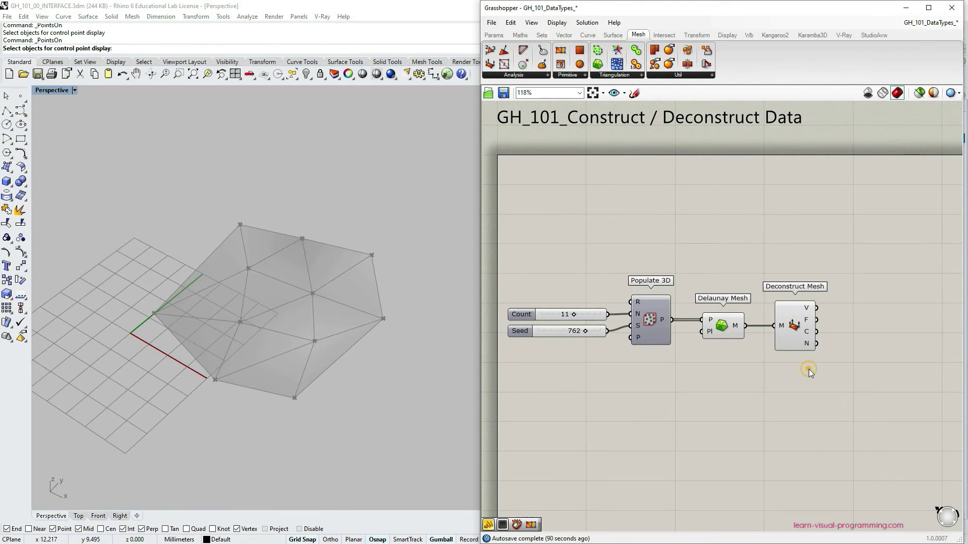
pyautogui.moveTo(787, 331); pyautogui.dragTo(782, 331)
pyautogui.click(744, 355)
pyautogui.moveTo(800, 343)
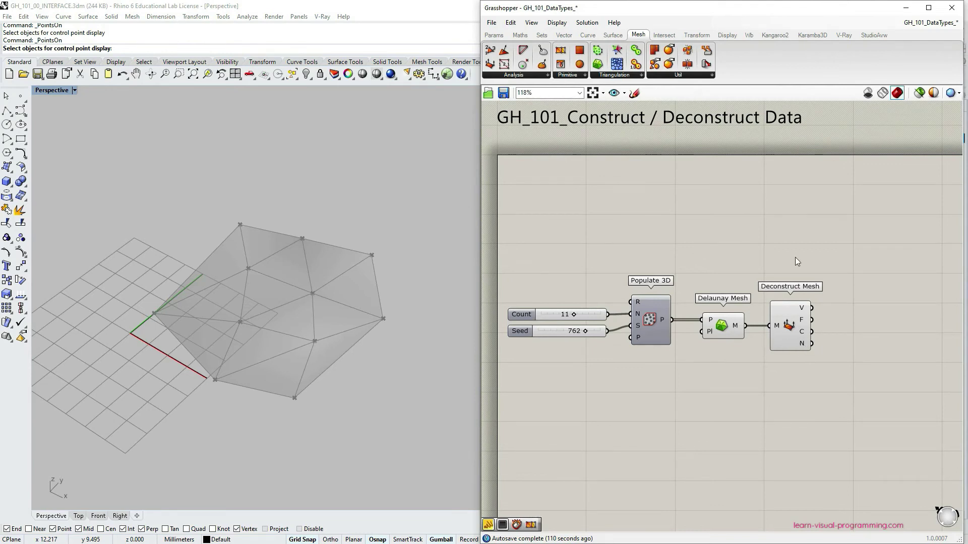
# - Add a Vector Display component to the canvas beside Deconstruct Mesh
pyautogui.click(723, 35)
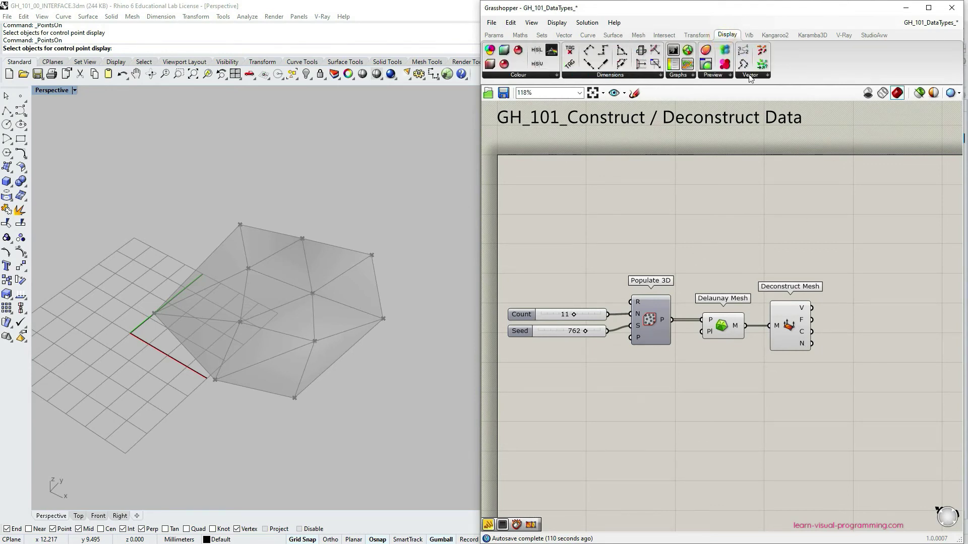
pyautogui.moveTo(763, 52); pyautogui.dragTo(881, 334)
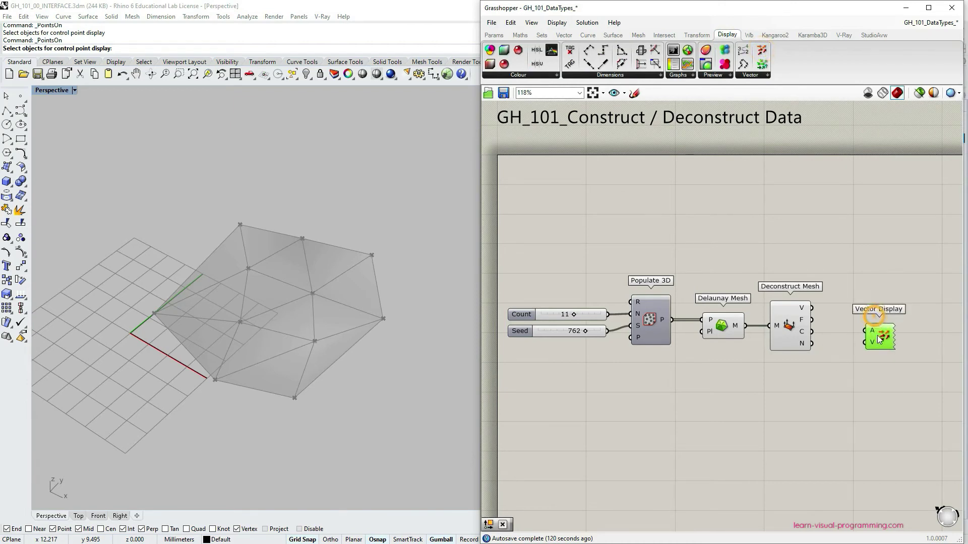
pyautogui.moveTo(881, 342); pyautogui.dragTo(882, 353)
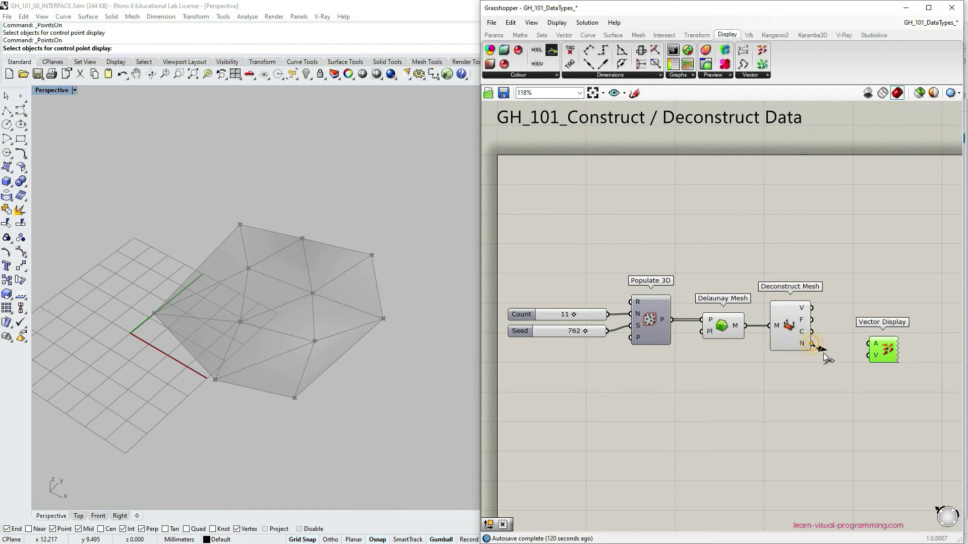
# - Connect Deconstruct Mesh's normals (N) to Vector Display's V input and its vertices (V) to the anchor (A) input
pyautogui.moveTo(823, 353); pyautogui.dragTo(884, 335)
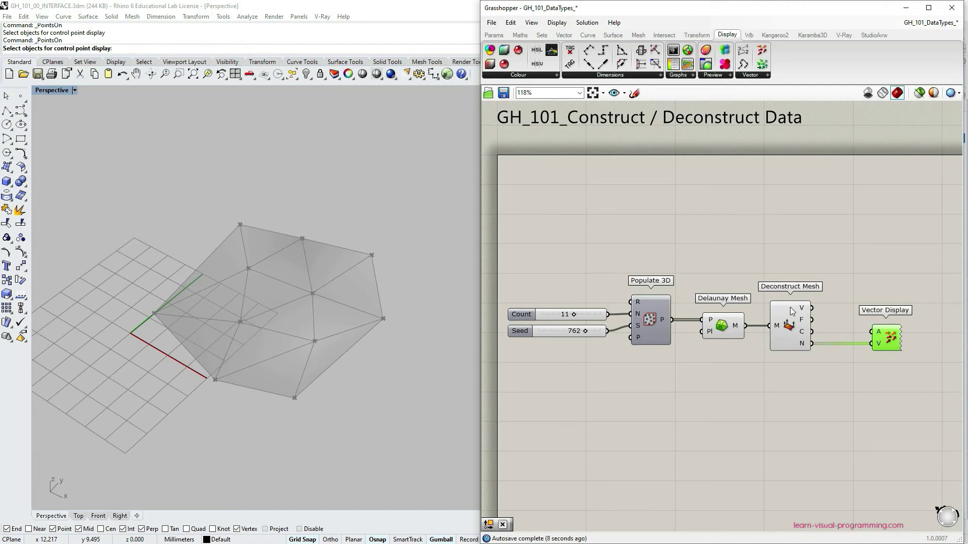
pyautogui.moveTo(808, 309); pyautogui.dragTo(872, 332)
pyautogui.click(852, 393)
pyautogui.moveTo(263, 407); pyautogui.dragTo(350, 367, button='right')
pyautogui.moveTo(805, 347)
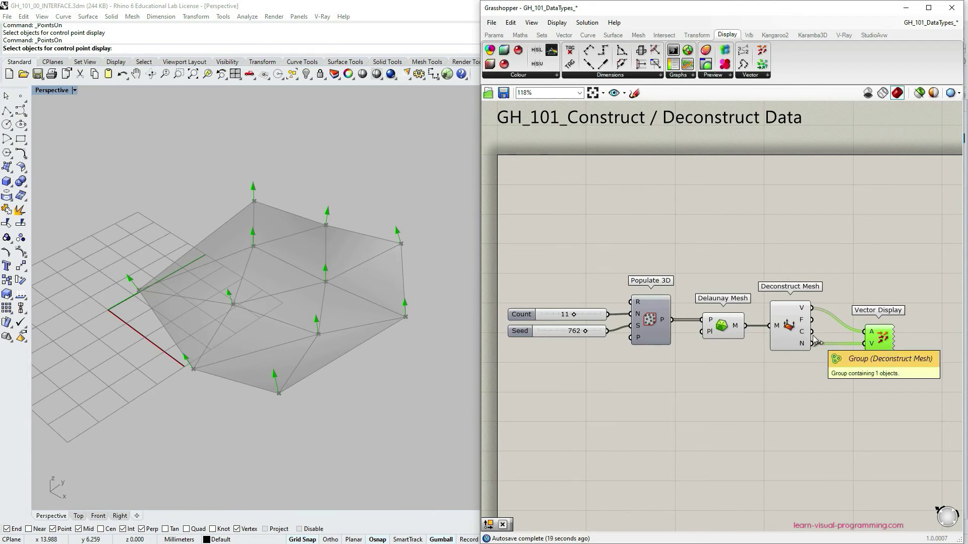
# - Add a Face Normals component and position it below Deconstruct Mesh
pyautogui.click(639, 36)
pyautogui.click(512, 75)
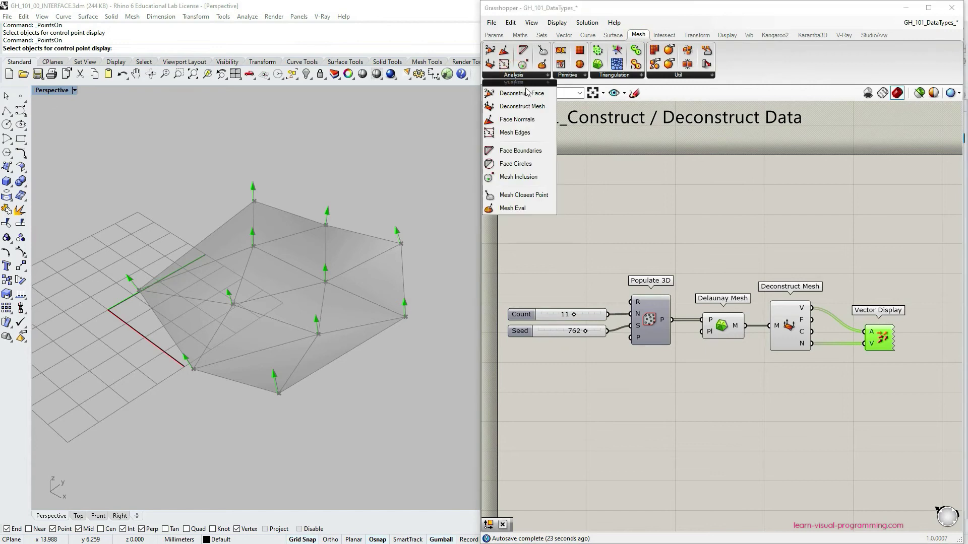
pyautogui.click(512, 119)
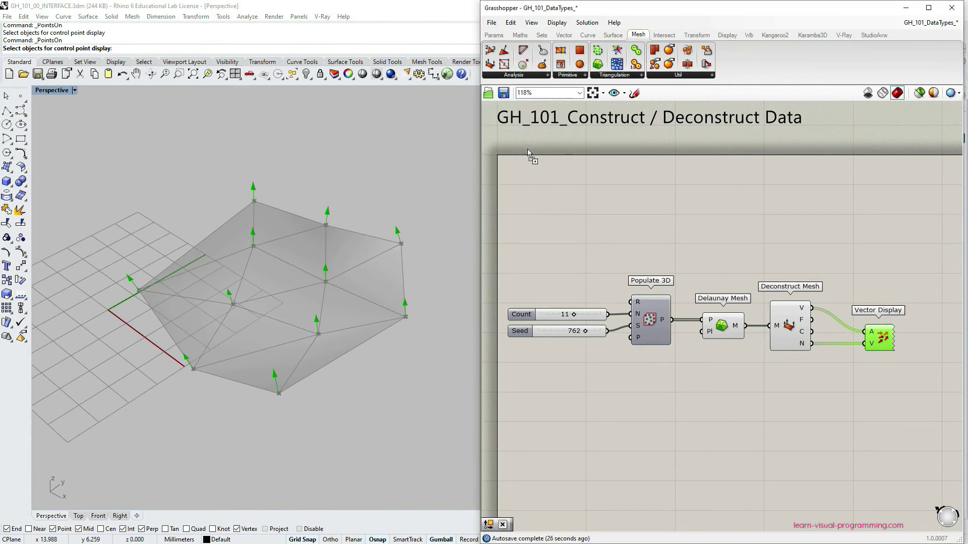
pyautogui.click(782, 394)
pyautogui.moveTo(779, 396); pyautogui.dragTo(789, 404)
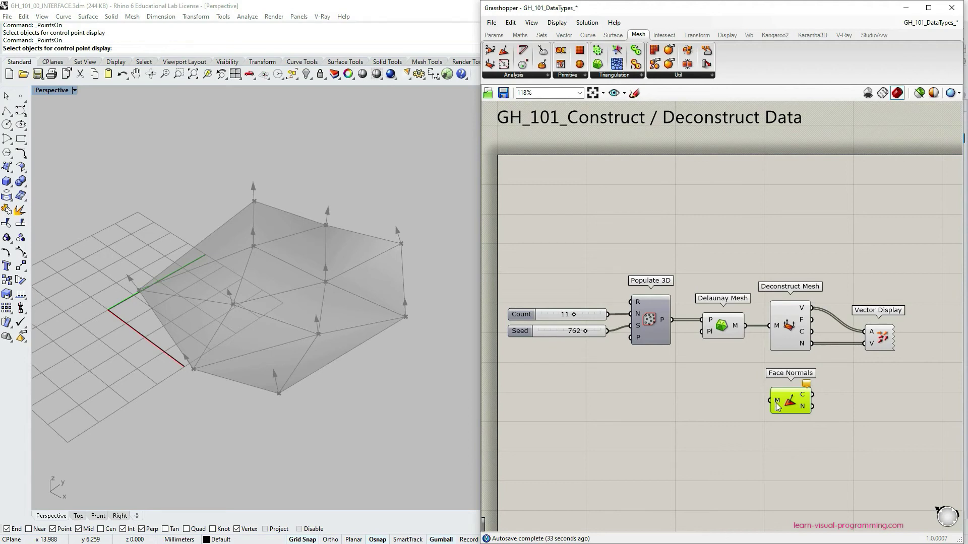
# - Feed the Delaunay mesh into the mesh (M) input of Face Normals
pyautogui.moveTo(777, 407)
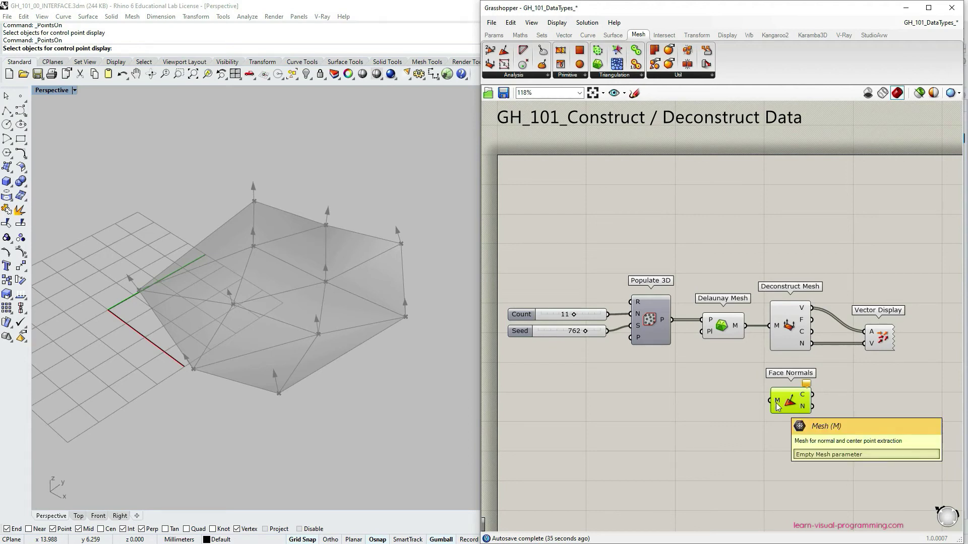
pyautogui.moveTo(804, 399)
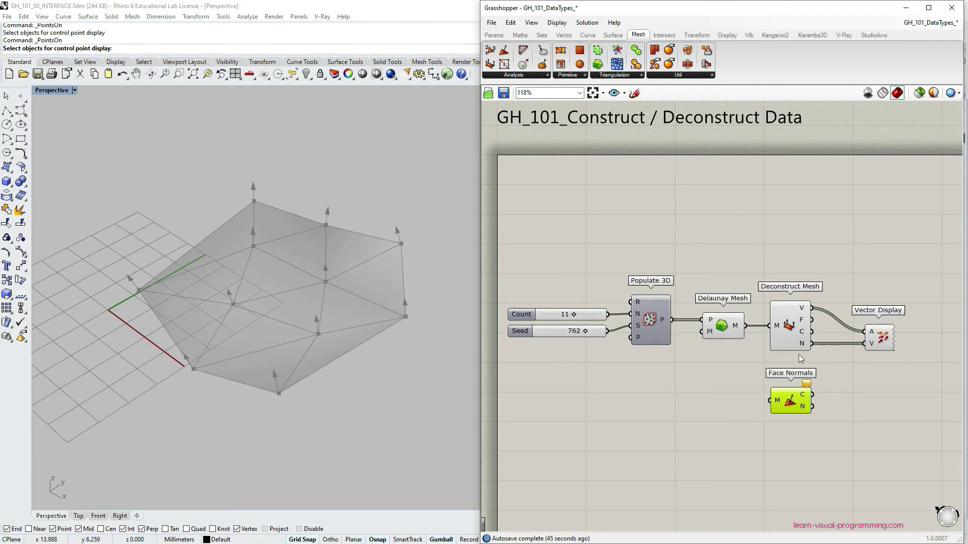
pyautogui.moveTo(748, 326); pyautogui.dragTo(771, 402)
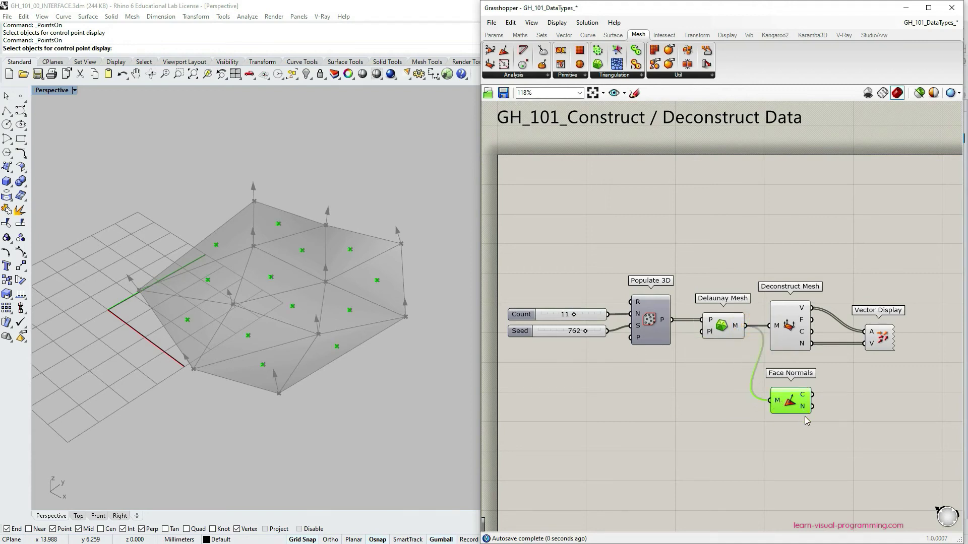
# - Move Vector Display beside Face Normals and rewire it with face centers (C) as anchors and face normals (N) as vectors
pyautogui.moveTo(879, 344); pyautogui.dragTo(883, 384)
pyautogui.moveTo(813, 398); pyautogui.dragTo(874, 403)
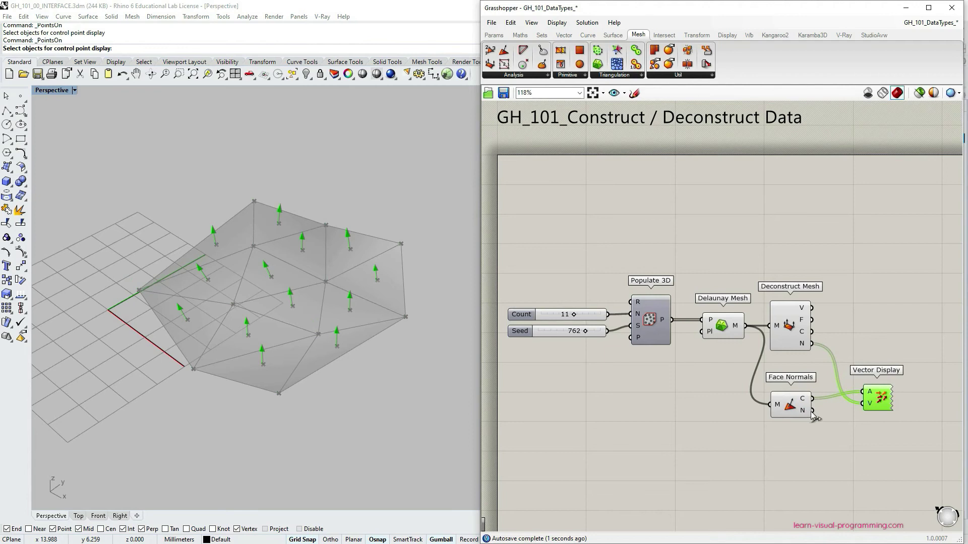
pyautogui.moveTo(813, 411); pyautogui.dragTo(859, 403)
pyautogui.moveTo(881, 401); pyautogui.dragTo(878, 407)
pyautogui.moveTo(332, 381); pyautogui.dragTo(317, 302, button='right')
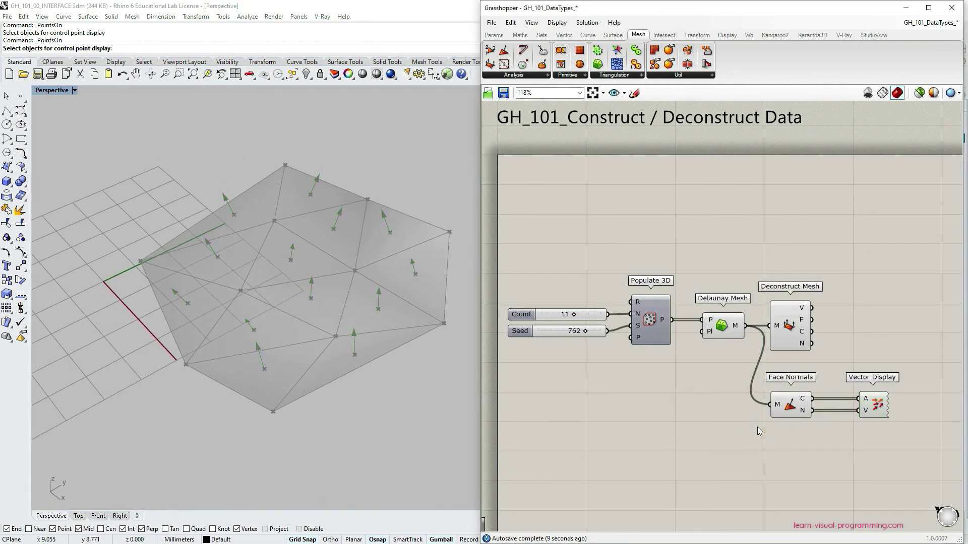
# - Add a Mesh Edges component below Face Normals and feed the Delaunay mesh into its mesh (M) input
pyautogui.click(526, 75)
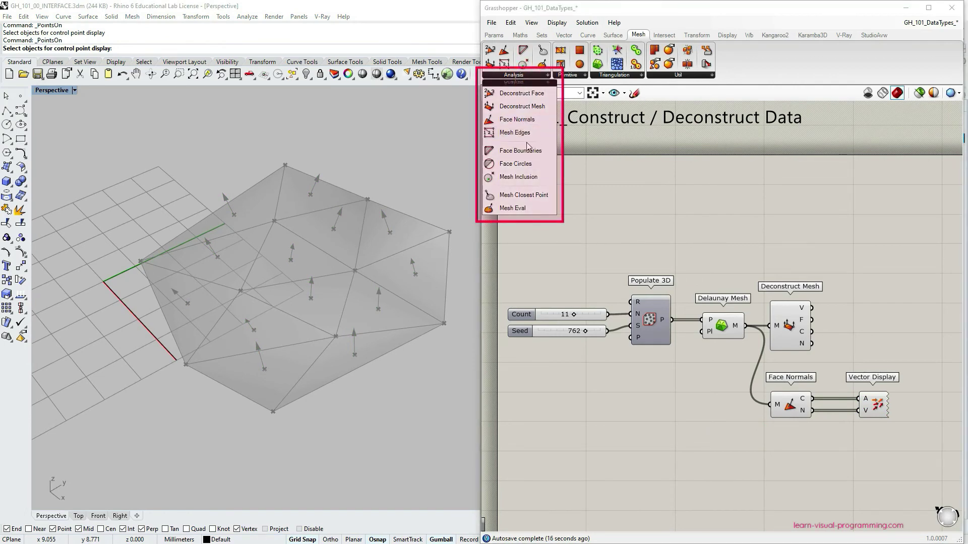
pyautogui.click(513, 134)
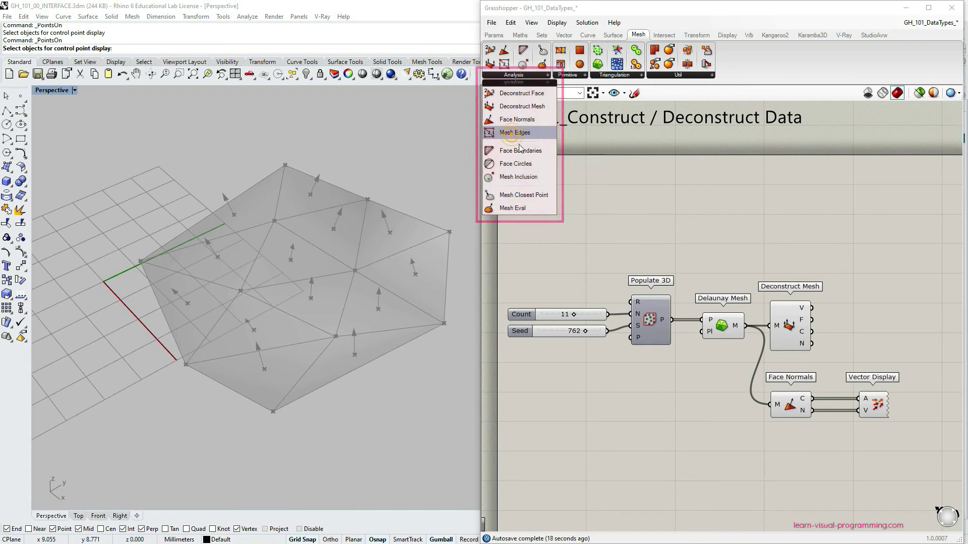
pyautogui.click(794, 469)
pyautogui.moveTo(845, 483); pyautogui.dragTo(838, 390, button='right')
pyautogui.moveTo(738, 232); pyautogui.dragTo(764, 380)
pyautogui.click(784, 379)
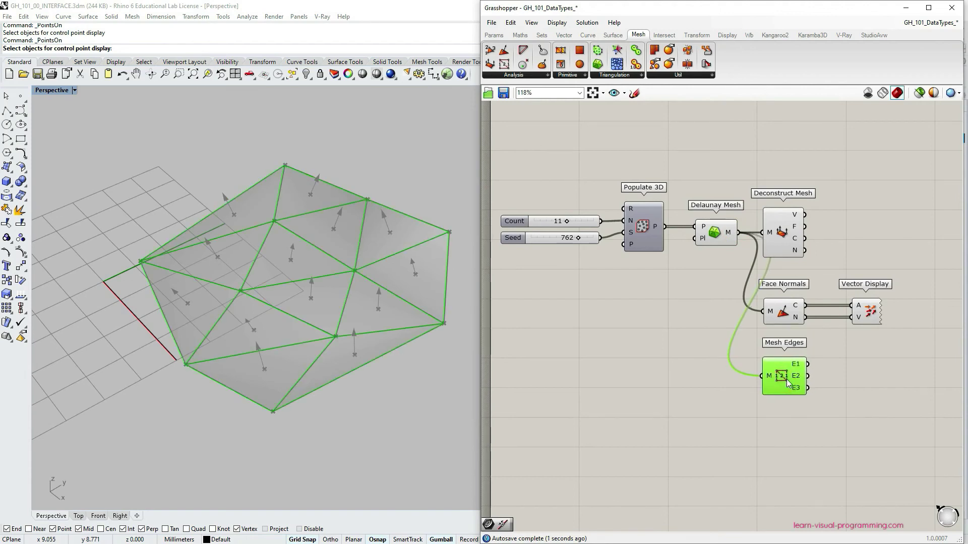
pyautogui.click(860, 396)
# - Show the naked edges (E1) of Mesh Edges in a compact panel, with a Line parameter inserted between them
pyautogui.moveTo(796, 364)
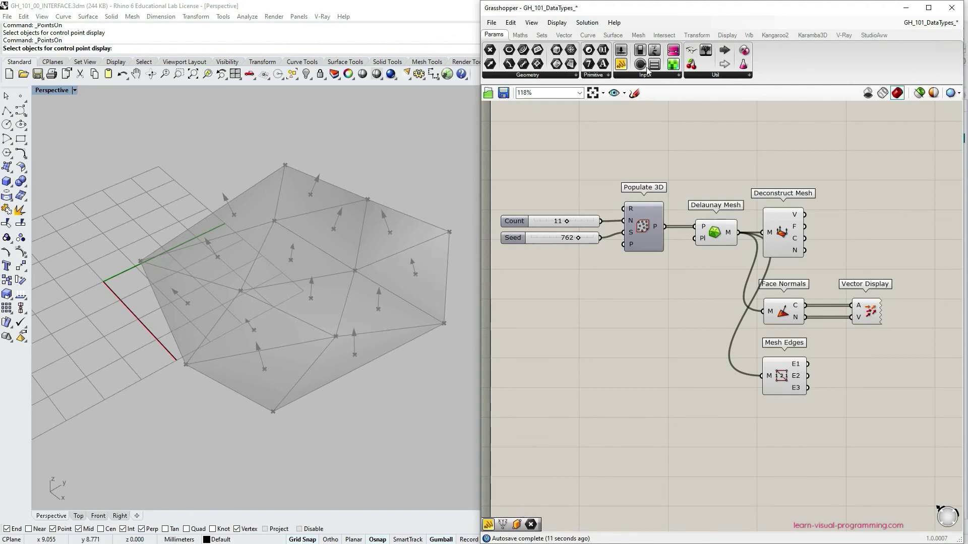
pyautogui.moveTo(621, 64); pyautogui.dragTo(806, 364)
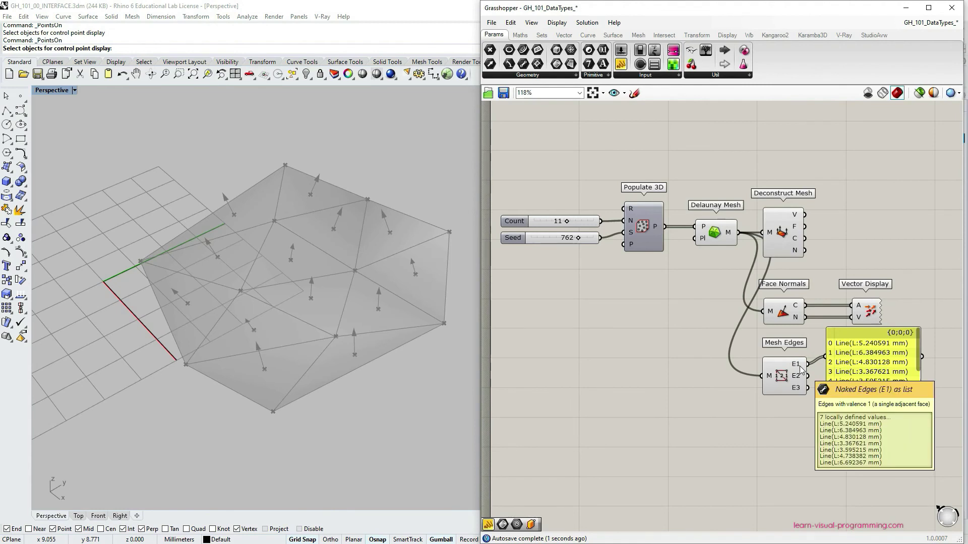
pyautogui.moveTo(872, 386); pyautogui.dragTo(912, 364)
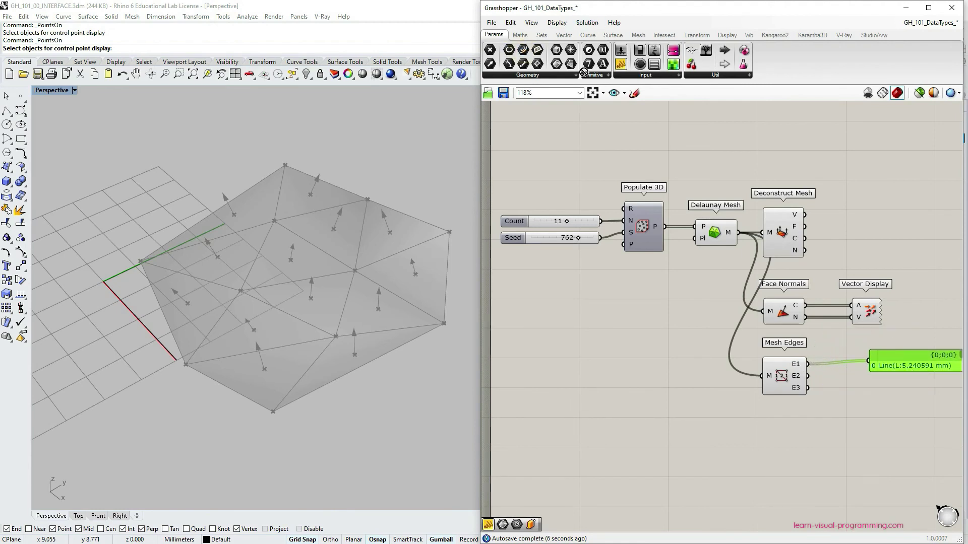
pyautogui.click(832, 364)
pyautogui.click(900, 359)
pyautogui.click(831, 365)
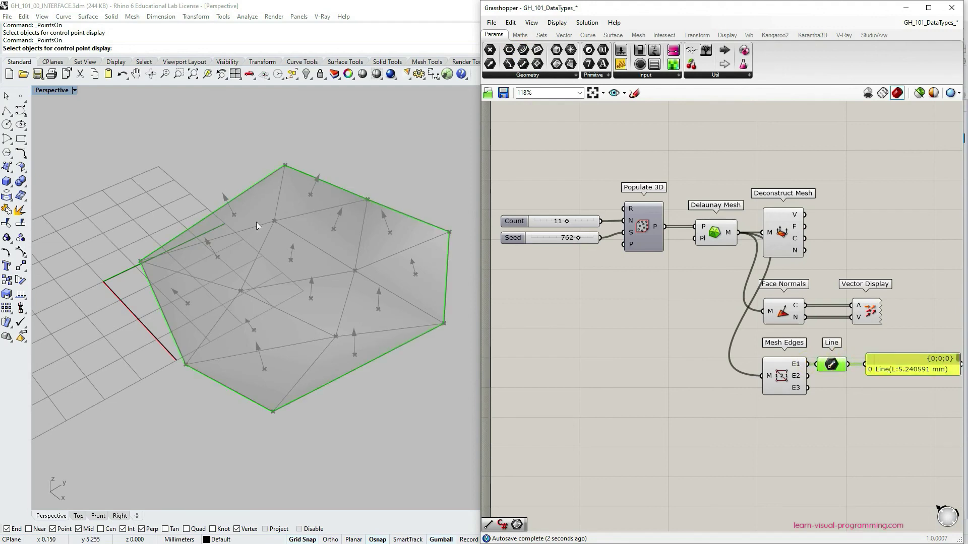
# - Duplicate the Line parameter and its panel for the E2 output of Mesh Edges, and space both rows away from the component
pyautogui.moveTo(834, 369)
pyautogui.mouseDown()
pyautogui.moveTo(816, 381)
pyautogui.moveTo(824, 385)
pyautogui.mouseUp()
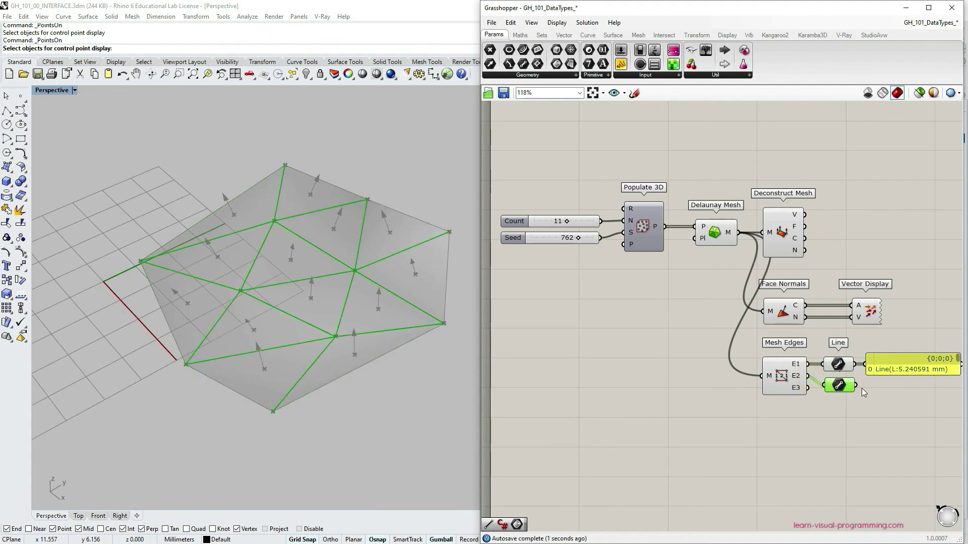
pyautogui.moveTo(854, 396); pyautogui.dragTo(830, 348, button='right')
pyautogui.click(840, 298)
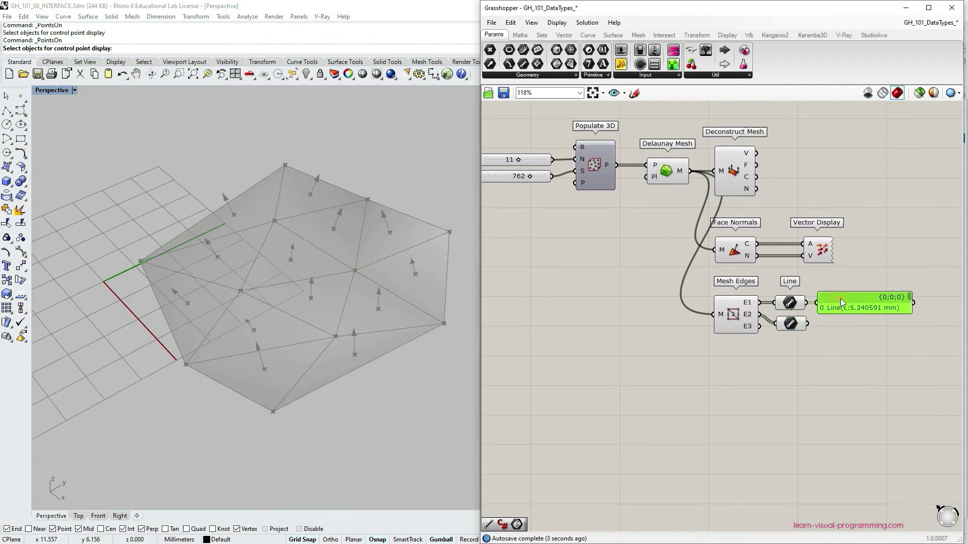
pyautogui.keyDown('alt'); pyautogui.moveTo(839, 298); pyautogui.dragTo(796, 325); pyautogui.keyUp('alt')
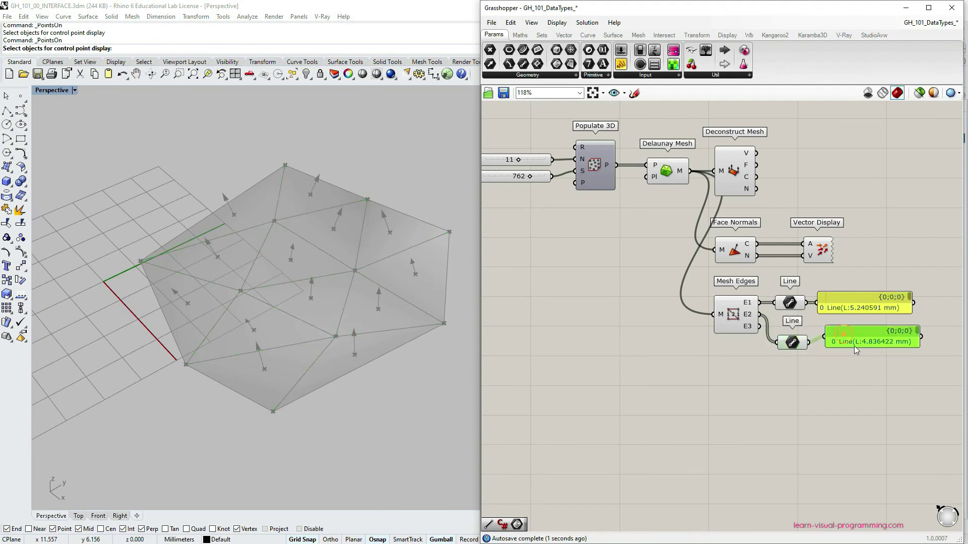
pyautogui.moveTo(854, 346); pyautogui.dragTo(776, 292)
pyautogui.moveTo(857, 303); pyautogui.dragTo(880, 304)
pyautogui.click(771, 363)
pyautogui.moveTo(749, 325)
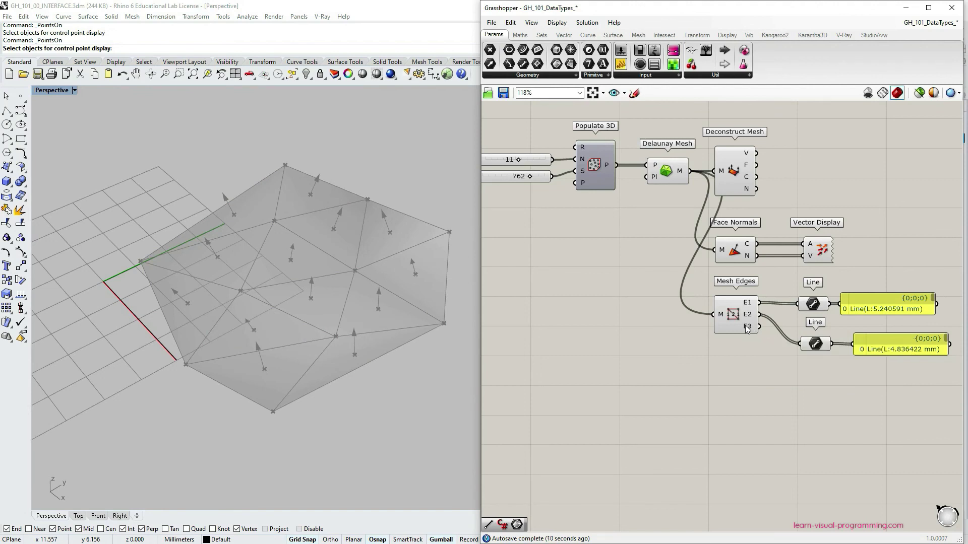
# - Spread the two panels apart vertically and move the E1 panel farther from its Line parameter
pyautogui.click(821, 347)
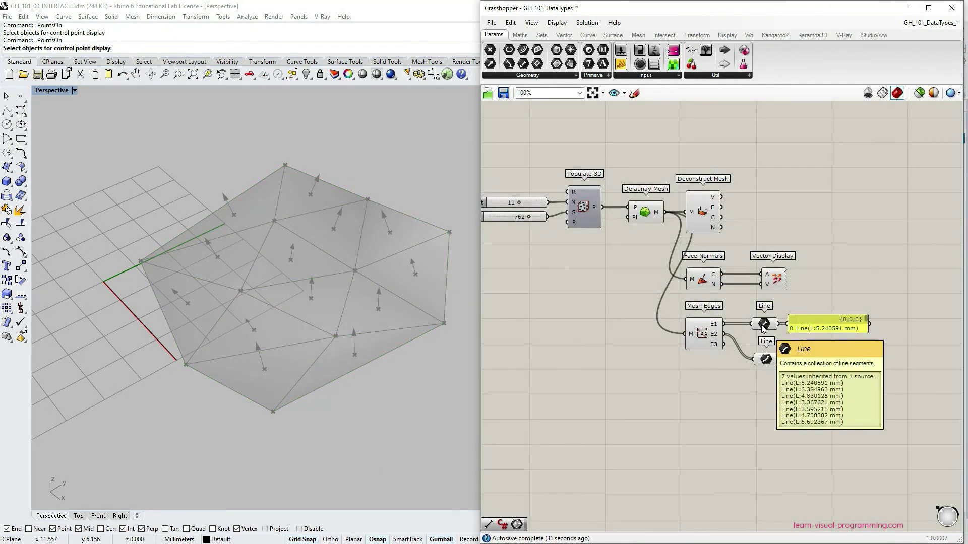
pyautogui.moveTo(799, 328); pyautogui.dragTo(816, 312)
pyautogui.moveTo(825, 367); pyautogui.dragTo(835, 382)
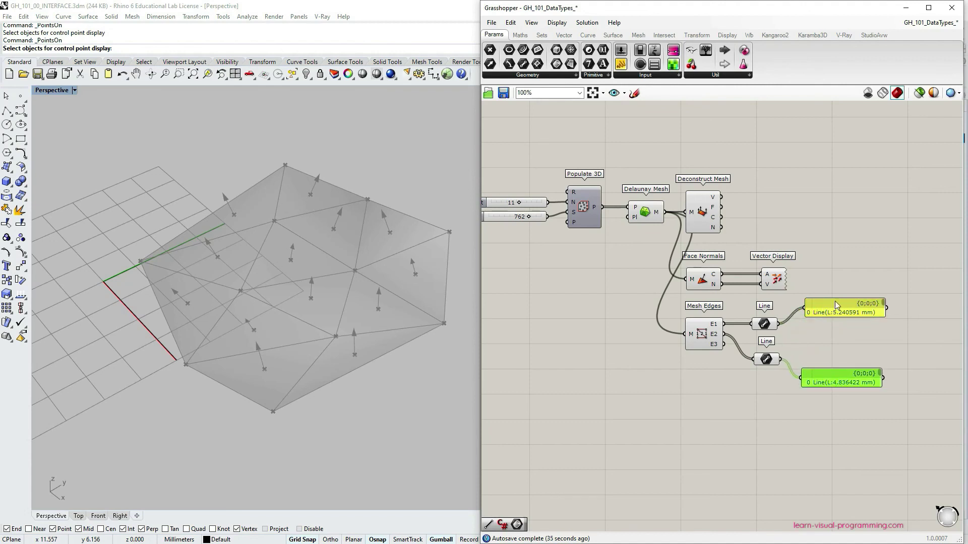
pyautogui.moveTo(834, 301); pyautogui.dragTo(826, 302)
pyautogui.moveTo(833, 382); pyautogui.dragTo(827, 383)
pyautogui.moveTo(829, 311); pyautogui.dragTo(863, 313)
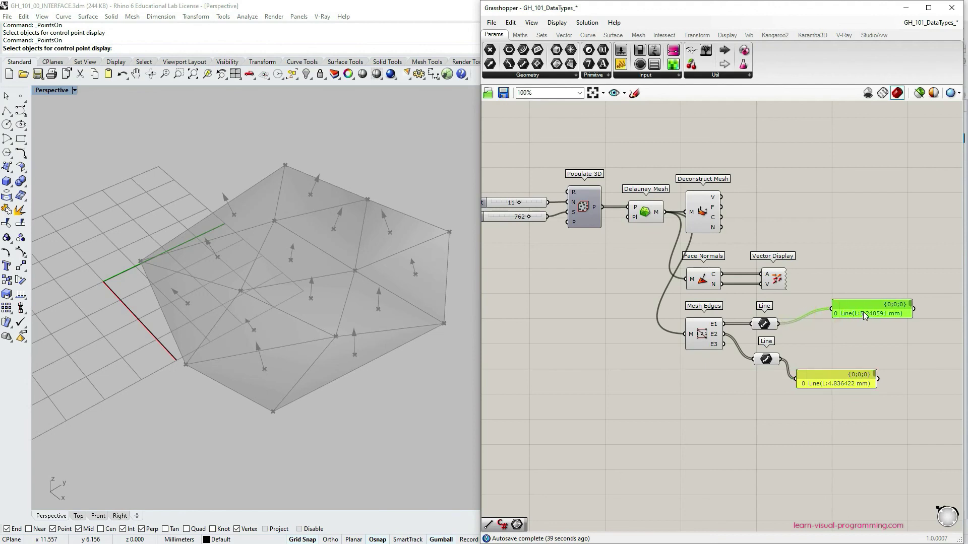
# - Insert a Curve parameter between the E1 Line parameter and its panel, and inspect the data it holds
pyautogui.moveTo(523, 50); pyautogui.dragTo(831, 312)
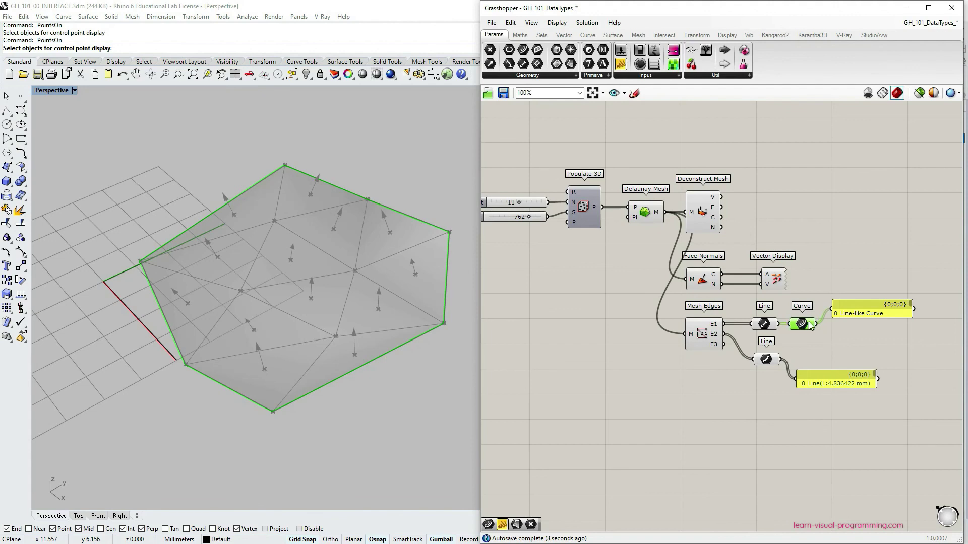
pyautogui.moveTo(803, 328); pyautogui.dragTo(801, 327)
pyautogui.moveTo(803, 328)
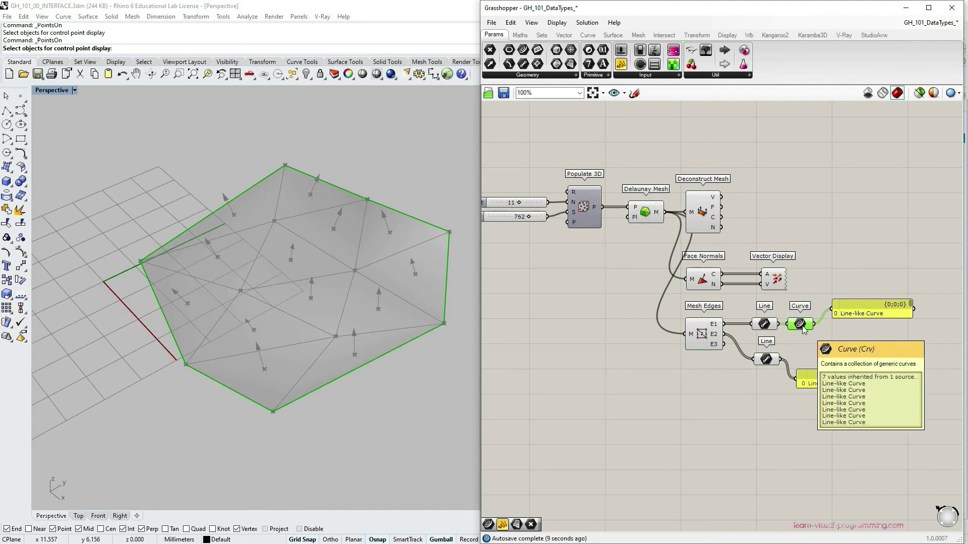